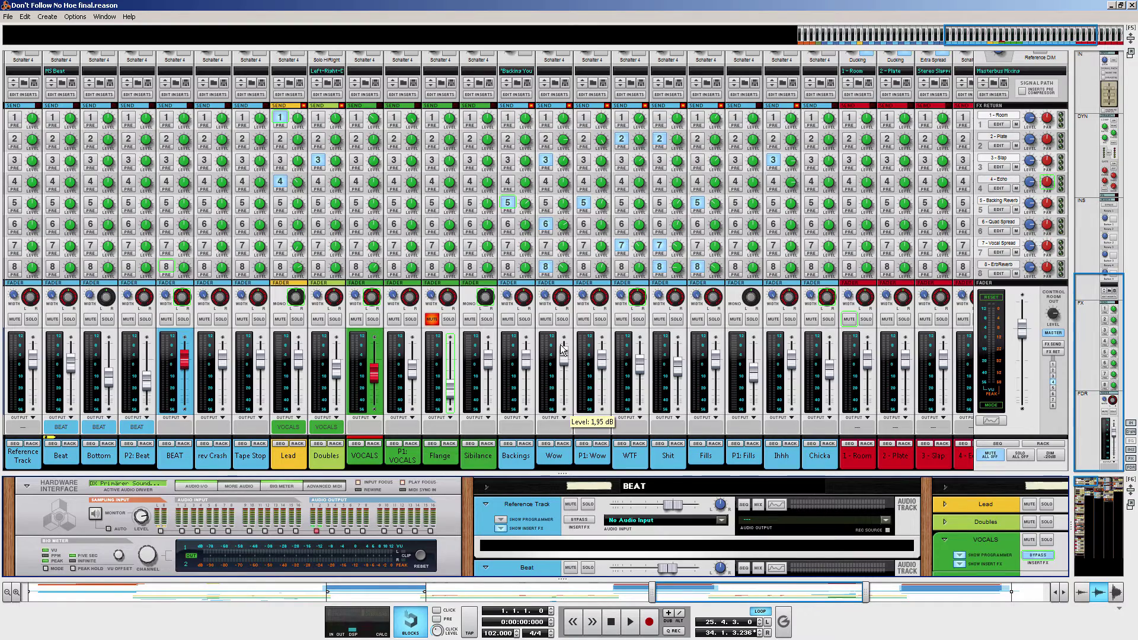
Play the song and A/B the mix against the reference with the master Reference button, then stop
{"action": "scroll", "coordinate": [563, 350], "scroll_direction": "up", "scroll_amount": 4}
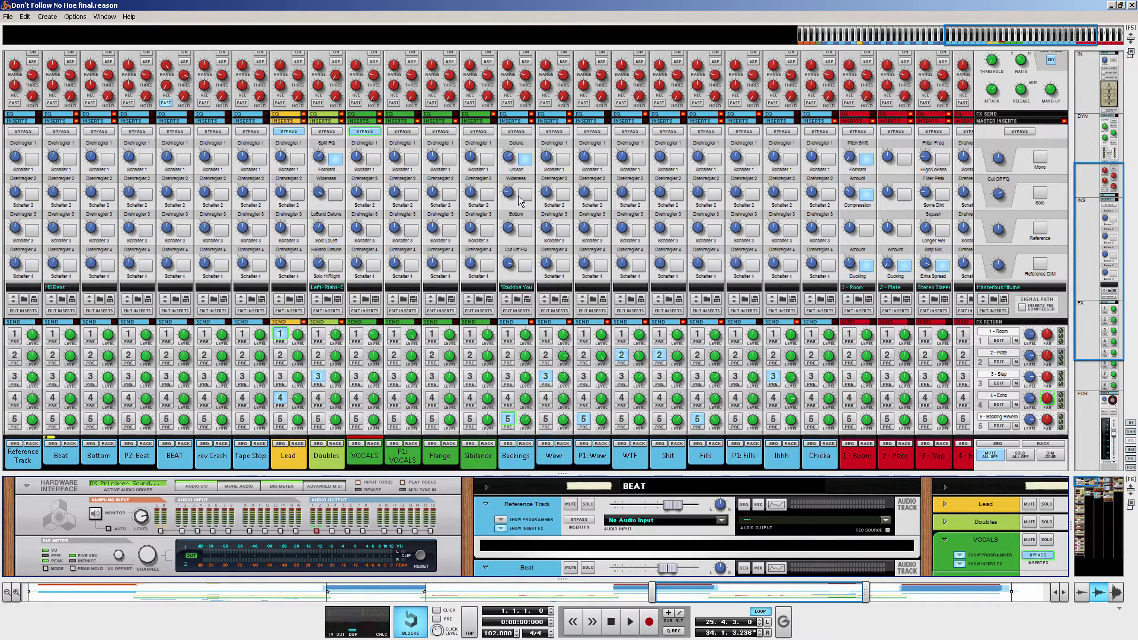
{"action": "key", "text": "space"}
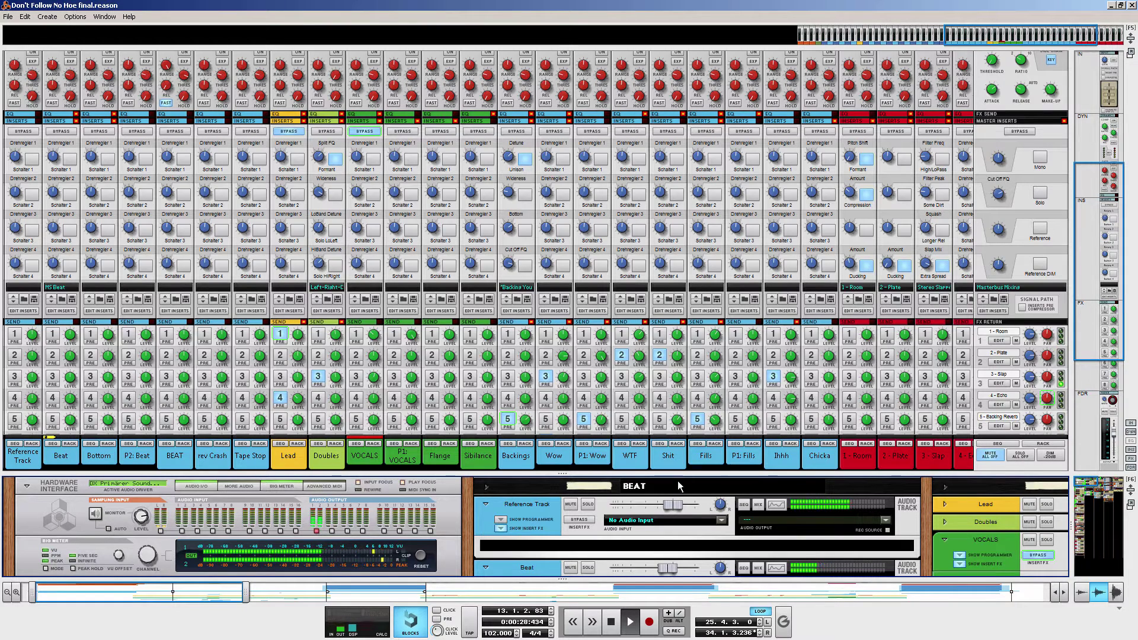
{"action": "left_click", "coordinate": [1043, 231]}
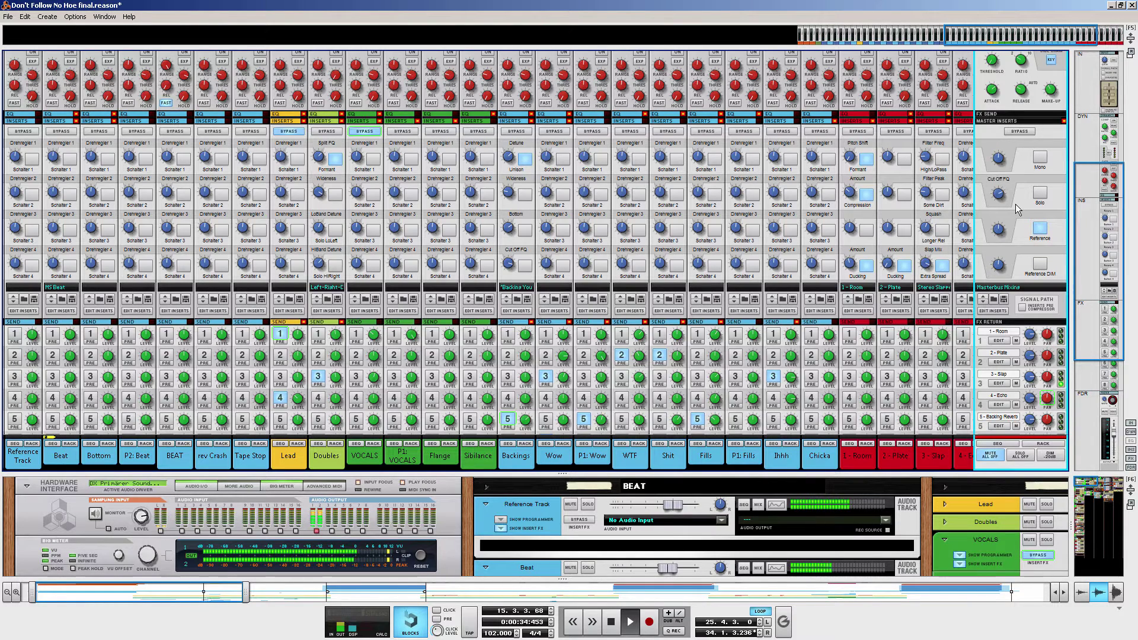
{"action": "left_click", "coordinate": [1039, 230]}
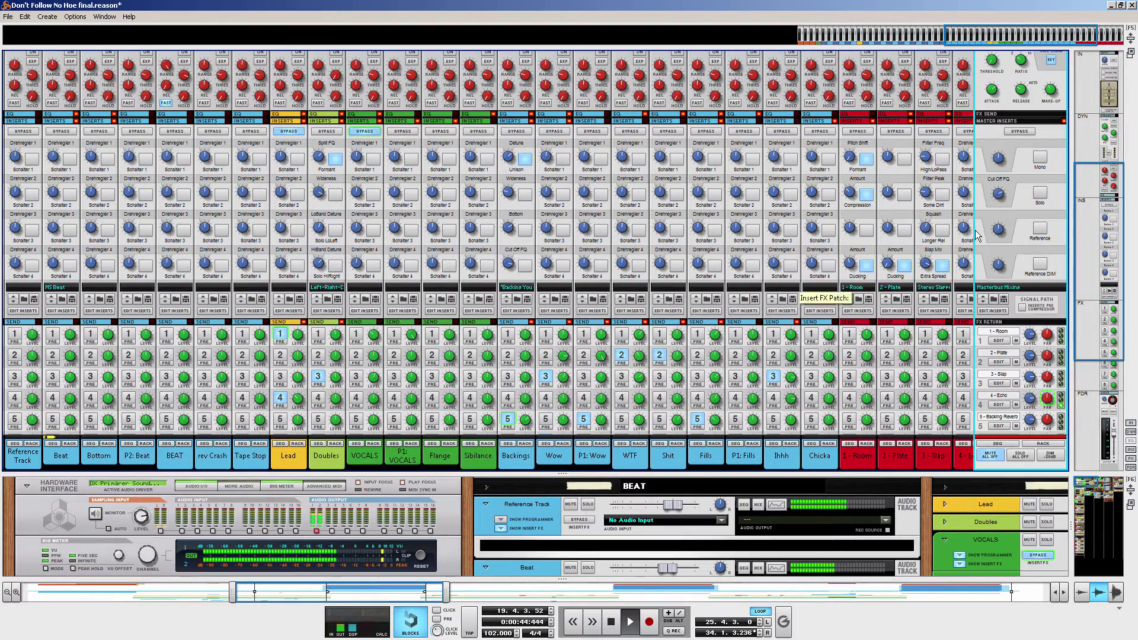
{"action": "key", "text": "space"}
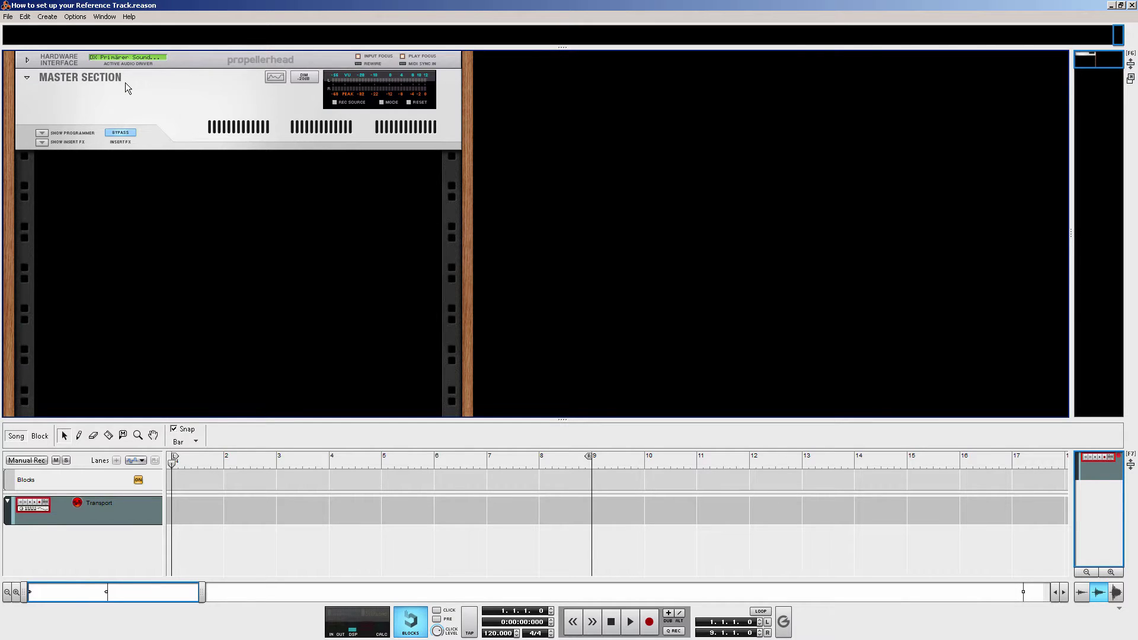
Create a new audio track named 'Reference Track'
{"action": "key", "text": "ctrl+t"}
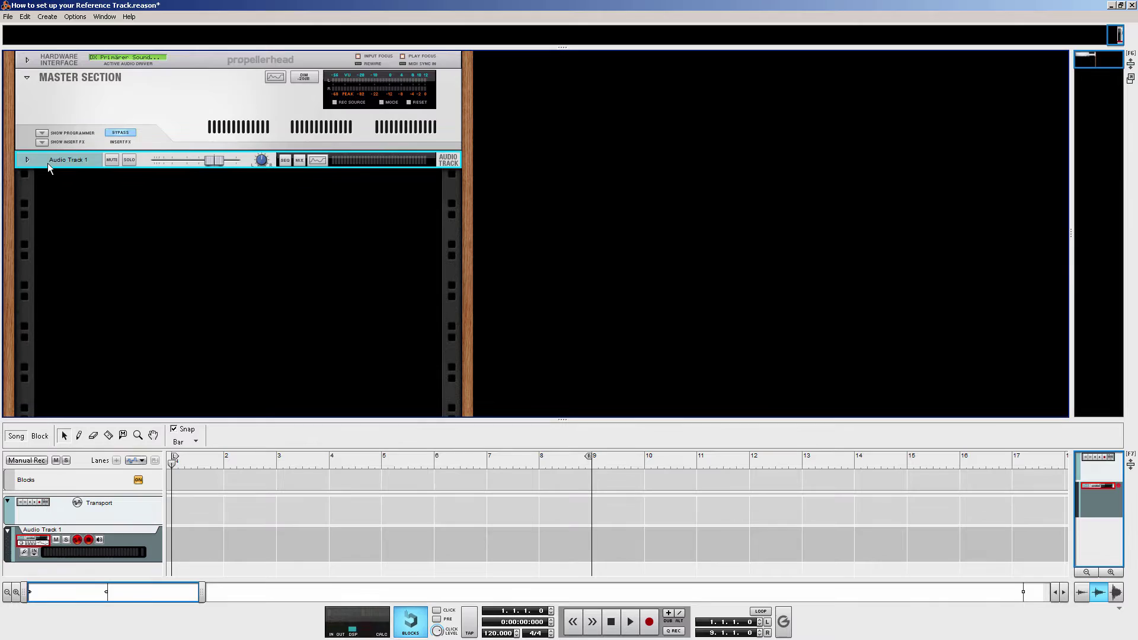
{"action": "double_click", "coordinate": [57, 159]}
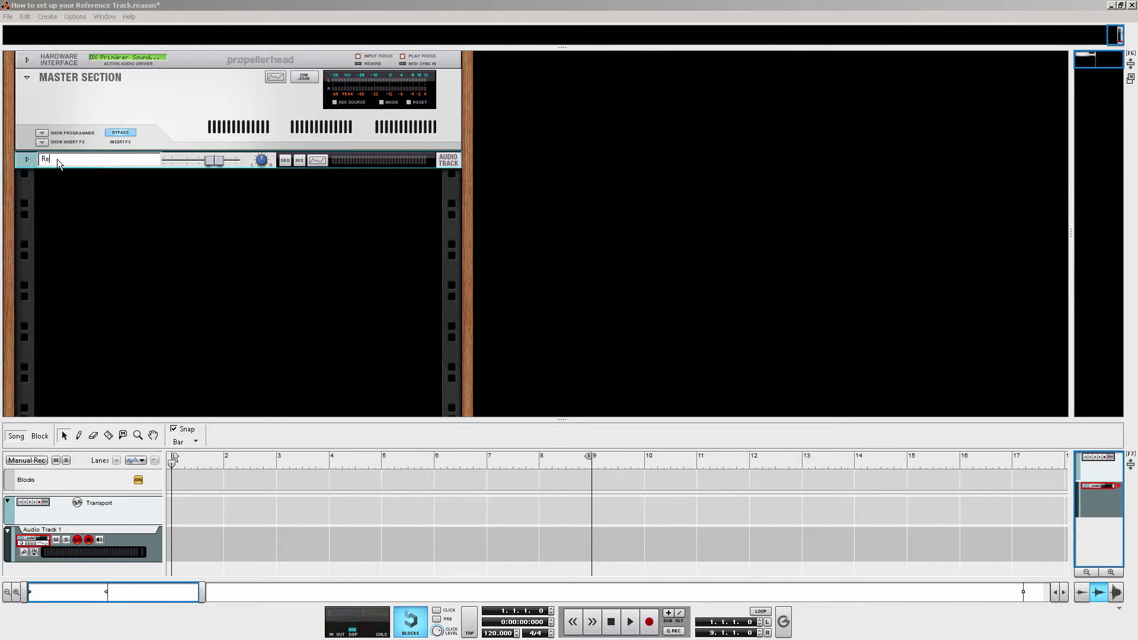
{"action": "type", "text": "Reference Track"}
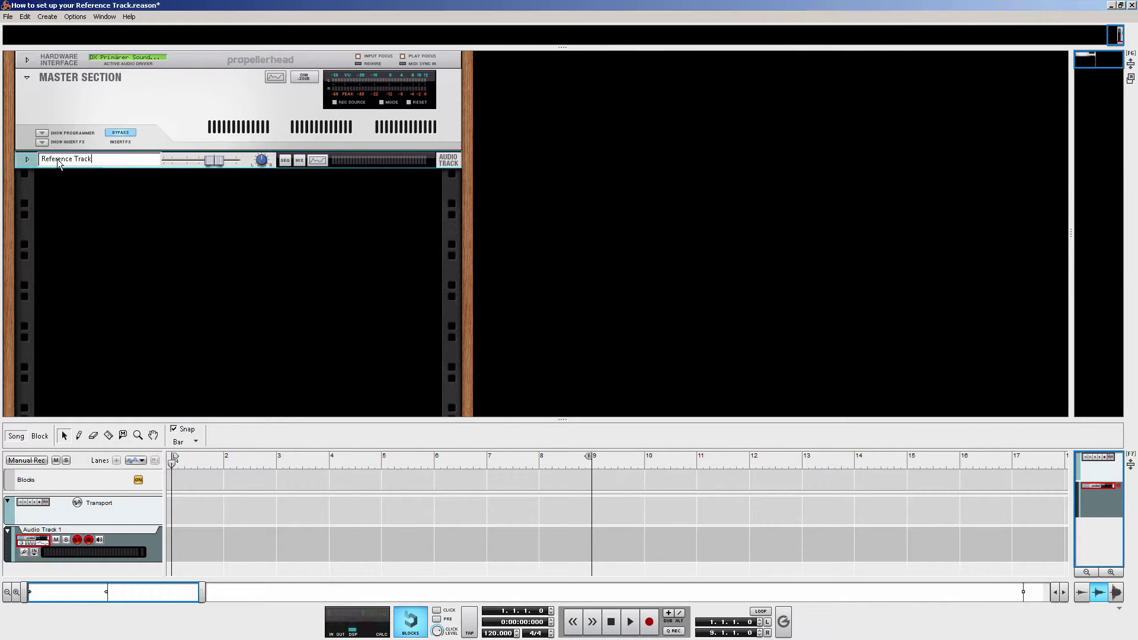
{"action": "key", "text": "Return"}
Unfold the Reference Track and move it into the empty right rack column
{"action": "left_click", "coordinate": [27, 160]}
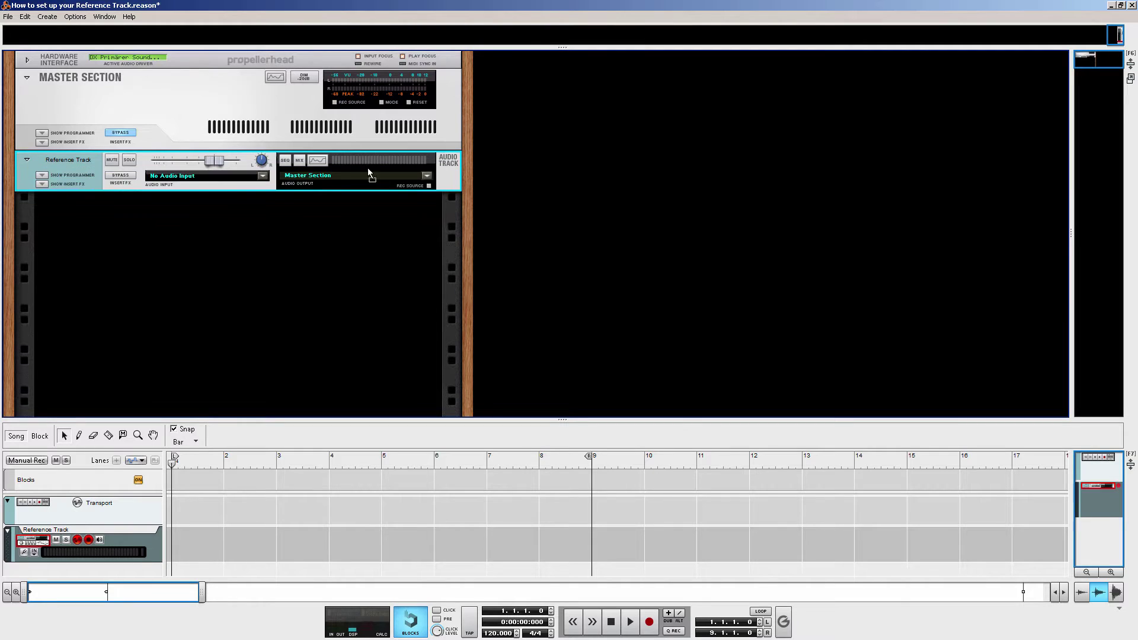
{"action": "left_click_drag", "start_coordinate": [367, 171], "coordinate": [546, 112]}
{"action": "key", "text": "Tab"}
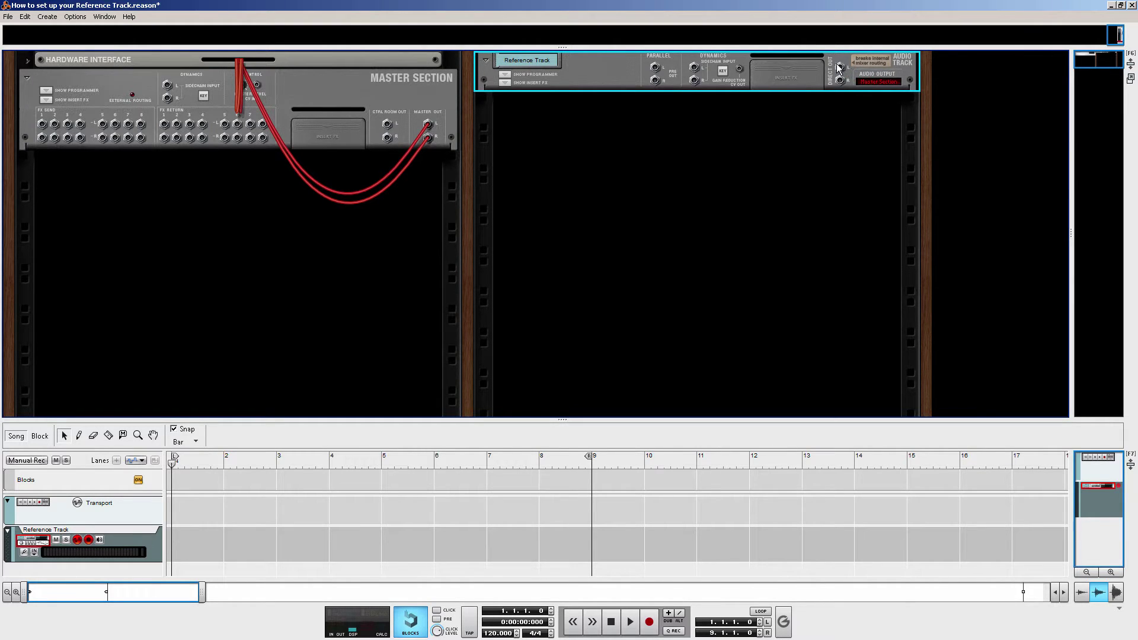
Clear the master section's insert effects and insert a Line Mixer 6:2 in their place
{"action": "left_click", "coordinate": [50, 100]}
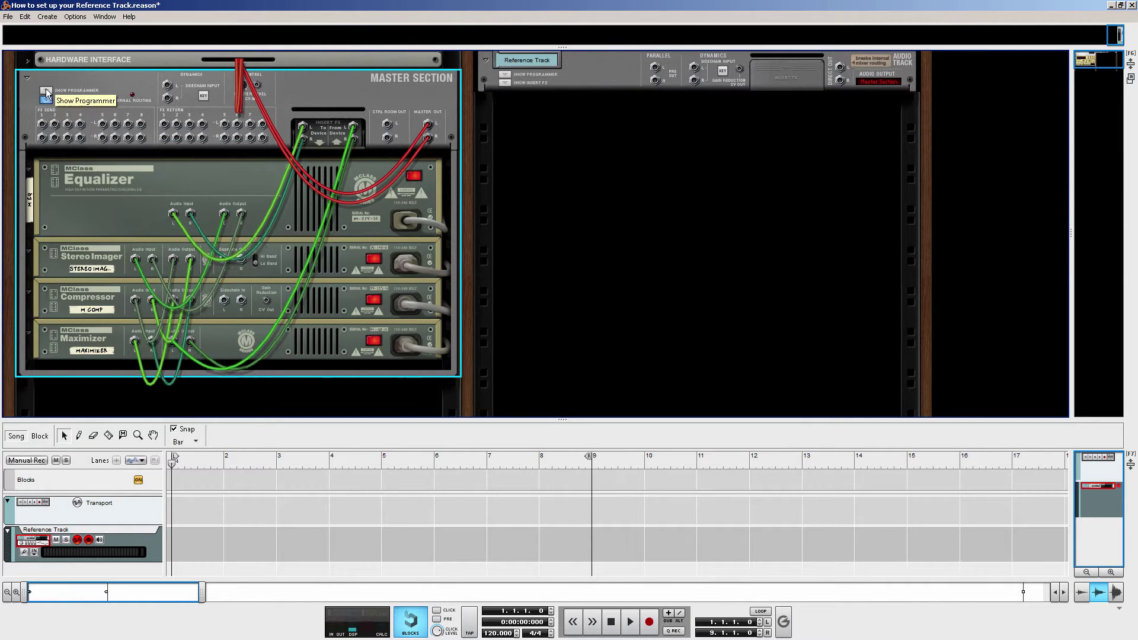
{"action": "right_click", "coordinate": [80, 178]}
{"action": "right_click", "coordinate": [97, 110]}
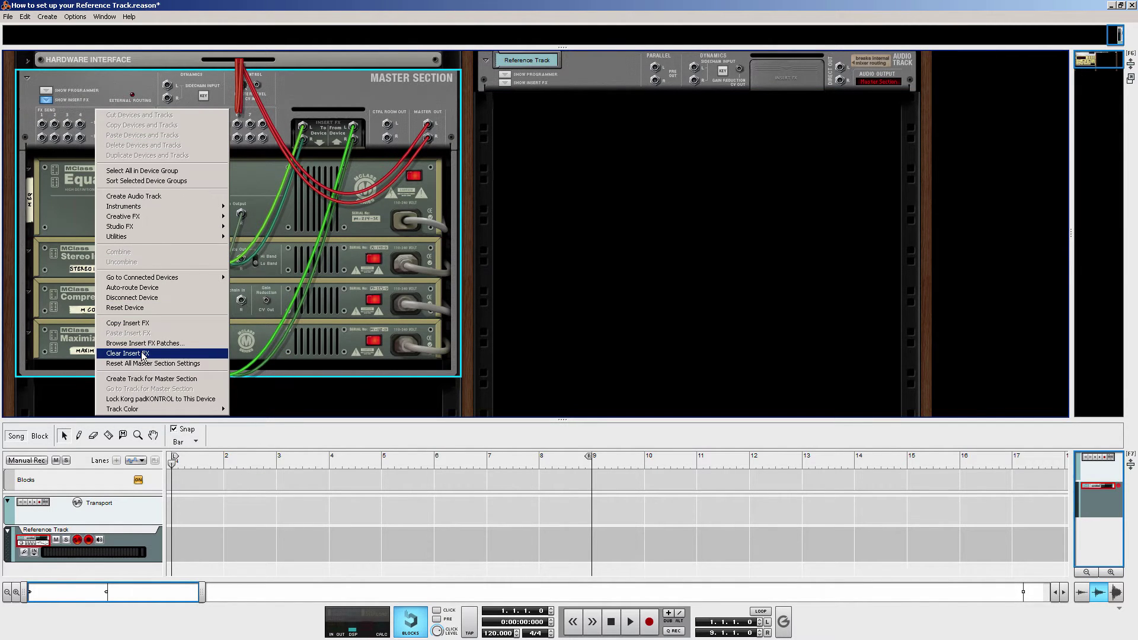
{"action": "left_click", "coordinate": [145, 306]}
{"action": "key", "text": "F8"}
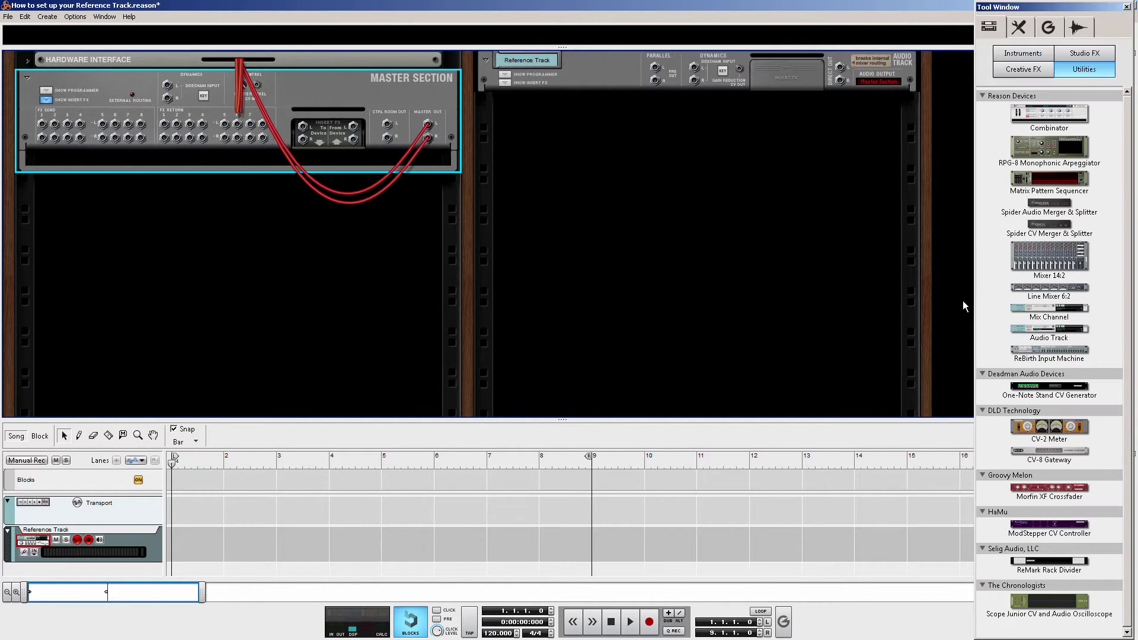
{"action": "left_click_drag", "start_coordinate": [1031, 288], "coordinate": [216, 237]}
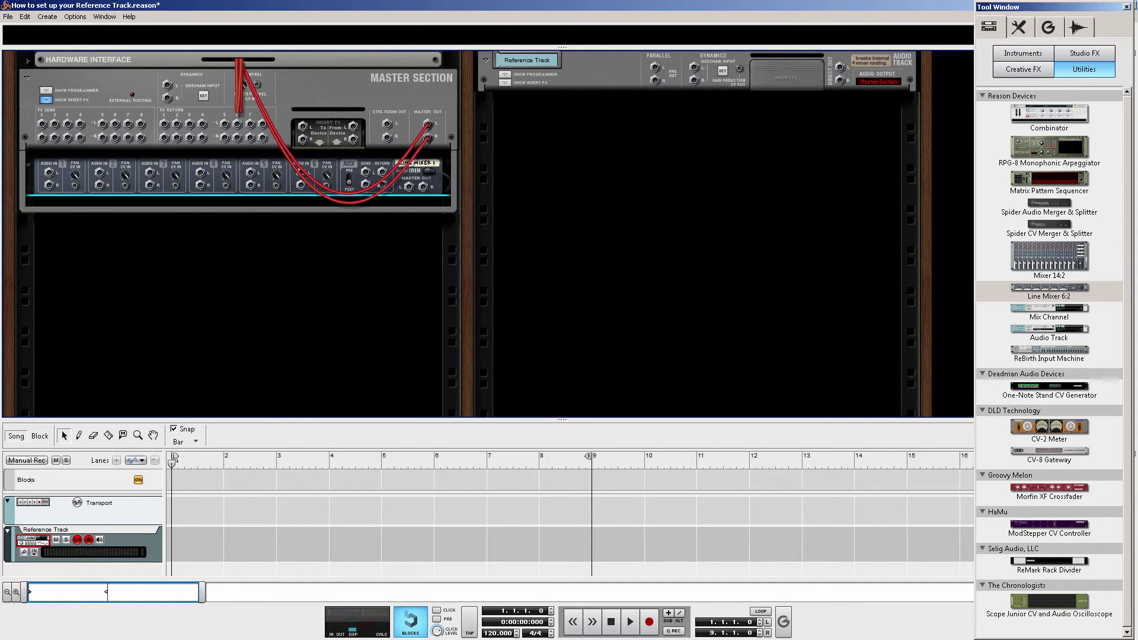
Re-cable the audio outputs to the Line Mixer's master out, feeding Master Out into channel 1
{"action": "left_click", "coordinate": [27, 62]}
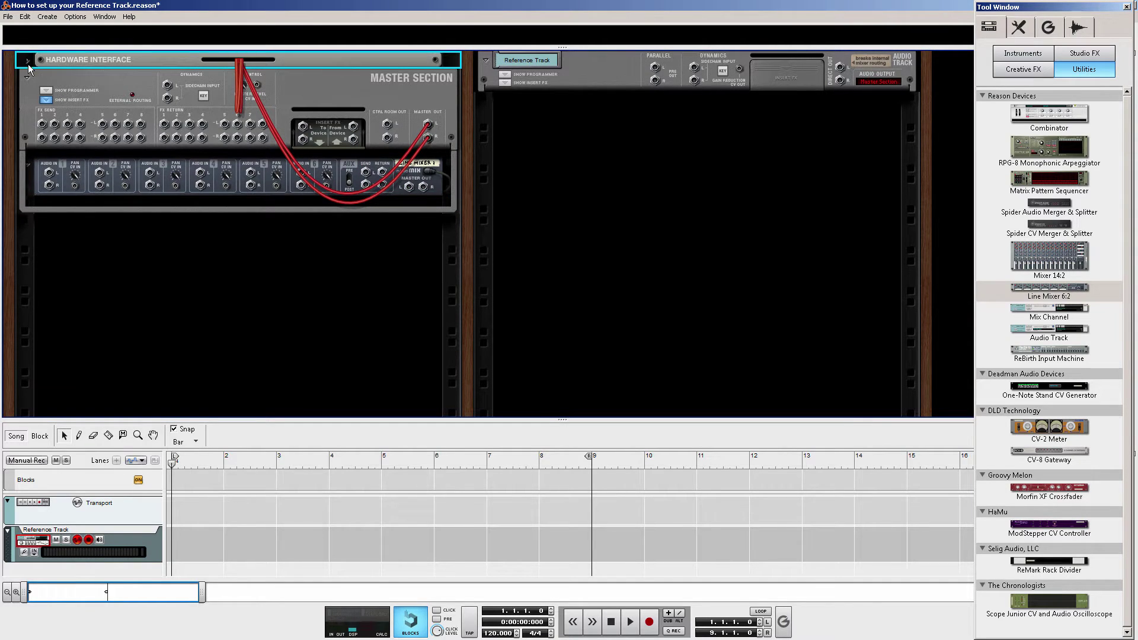
{"action": "left_click", "coordinate": [430, 205]}
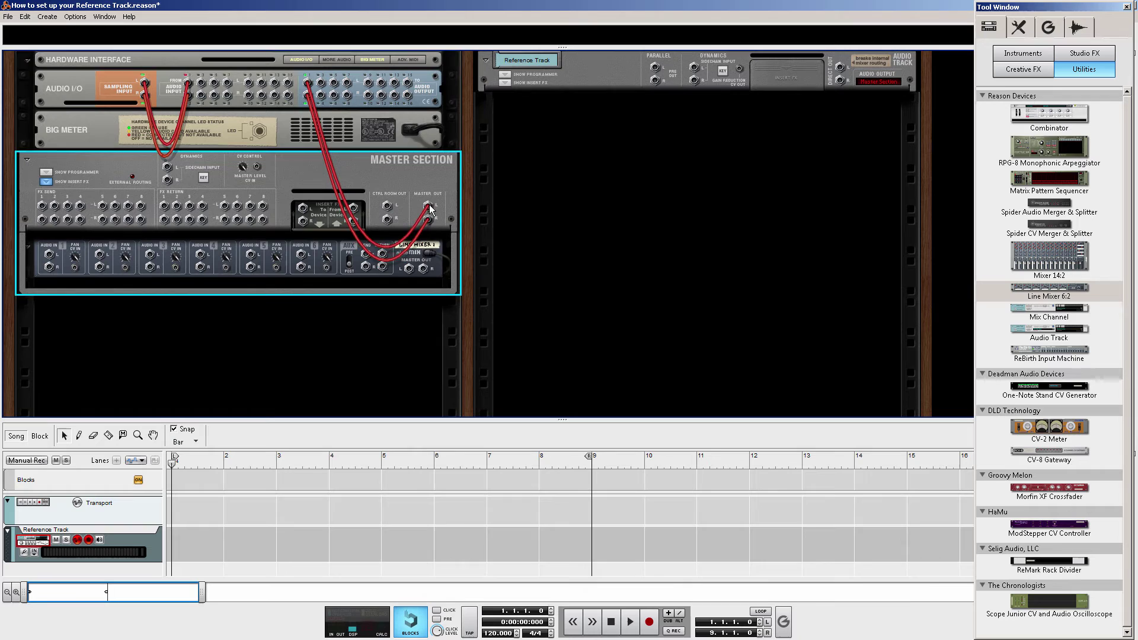
{"action": "left_click_drag", "start_coordinate": [428, 205], "coordinate": [408, 269]}
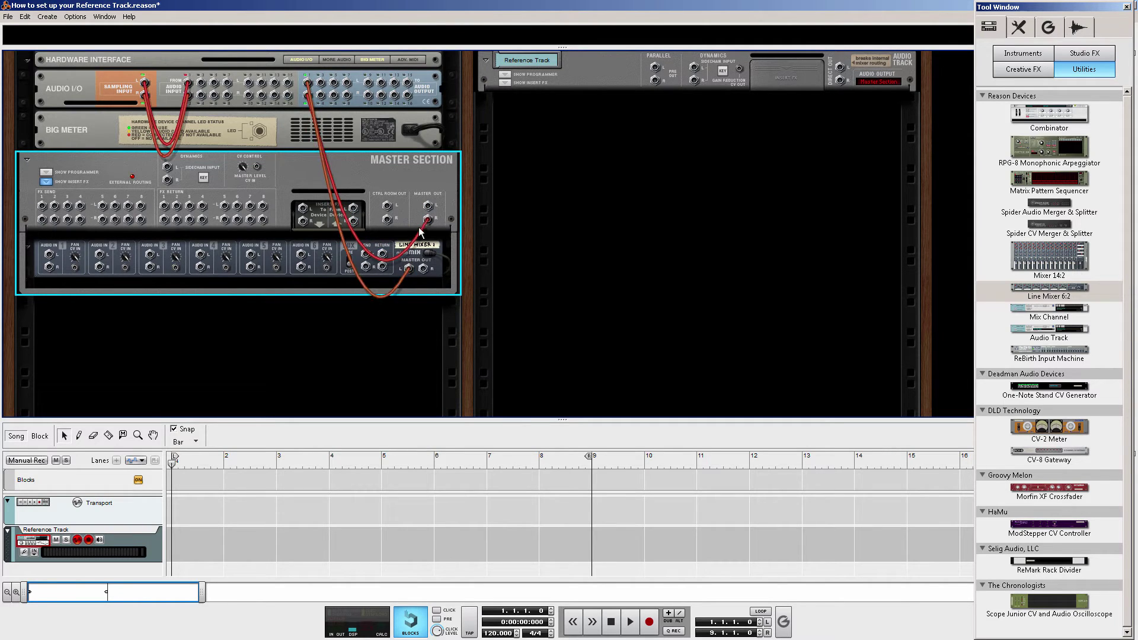
{"action": "left_click_drag", "start_coordinate": [428, 219], "coordinate": [423, 269]}
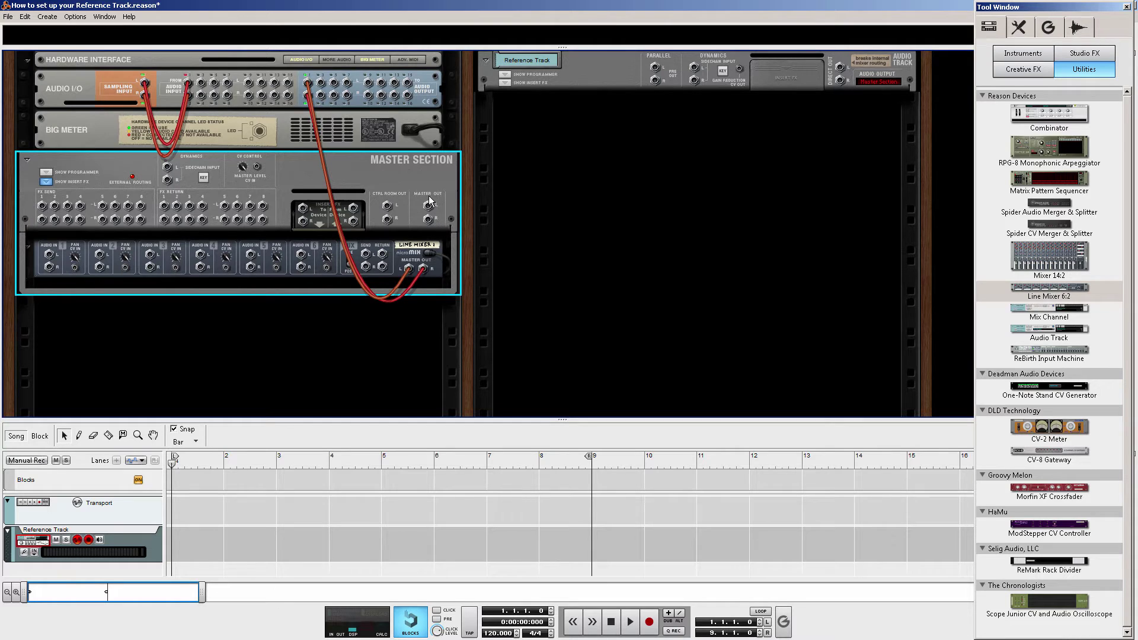
{"action": "left_click_drag", "start_coordinate": [428, 206], "coordinate": [48, 256]}
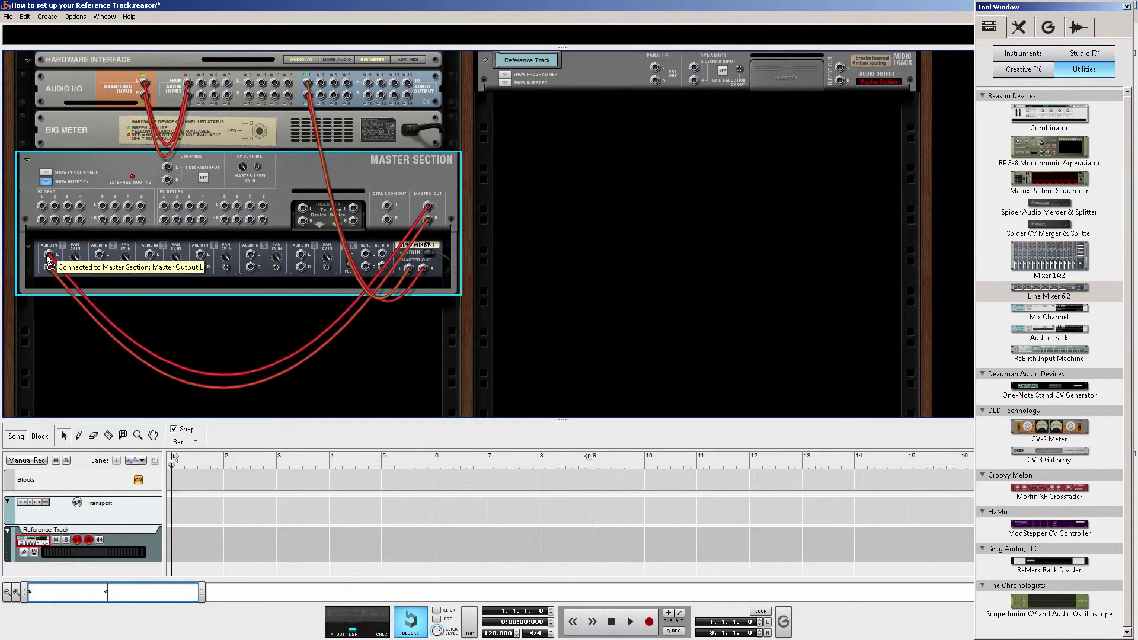
{"action": "key", "text": "Tab"}
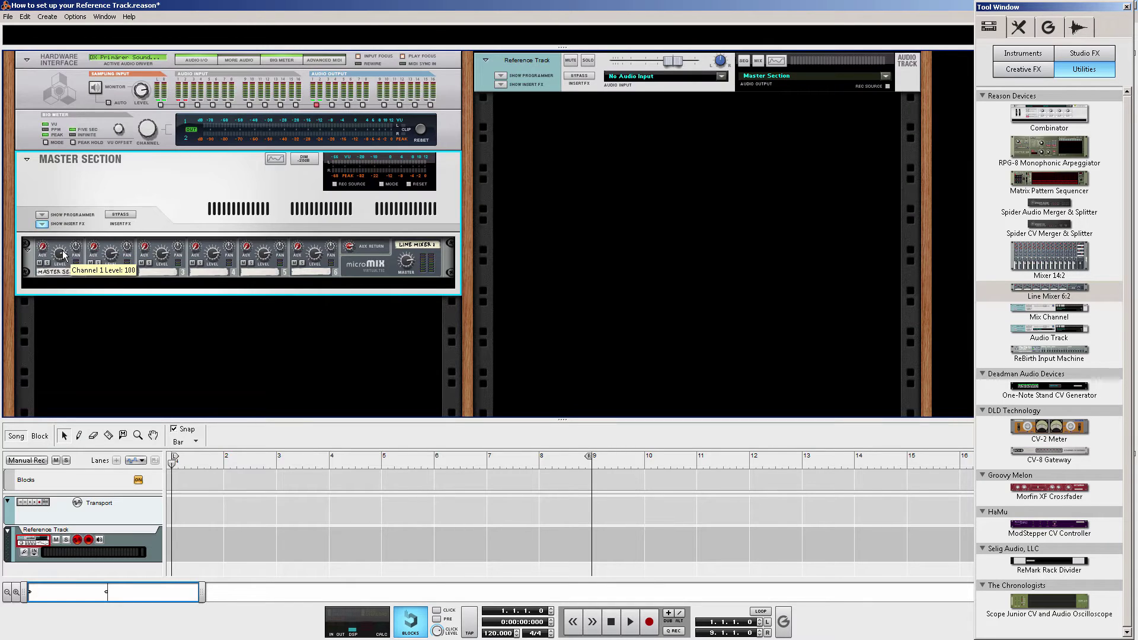
Cable the Reference Track's outputs into Line Mixer channel 2 and check the connections
{"action": "key", "text": "Tab"}
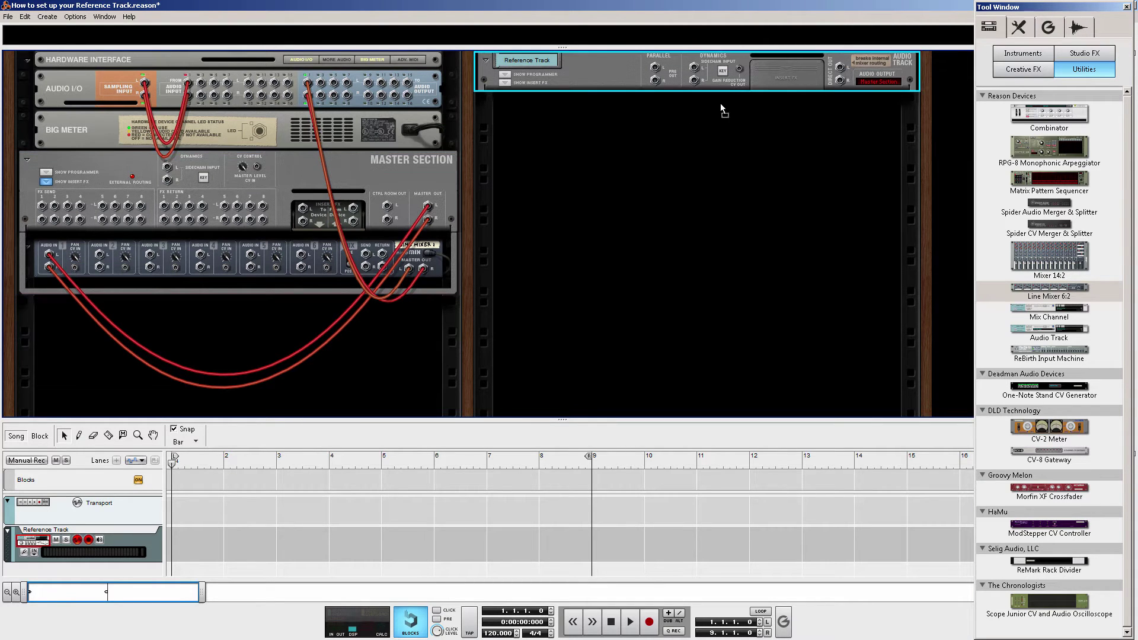
{"action": "left_click", "coordinate": [836, 72]}
{"action": "left_click", "coordinate": [101, 258]}
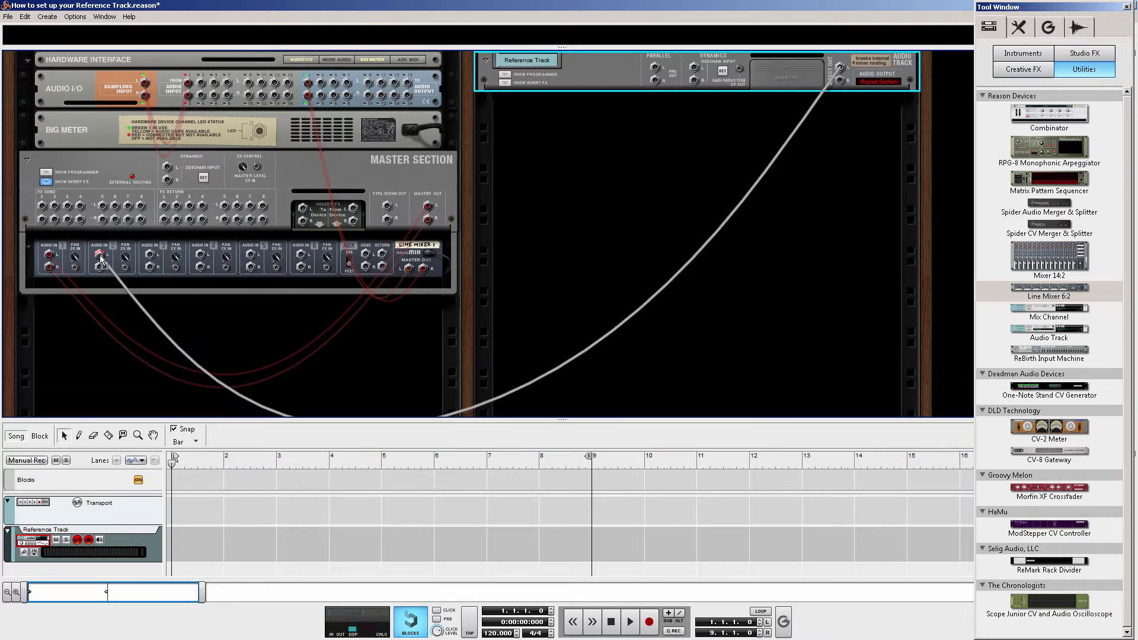
{"action": "key", "text": "Tab"}
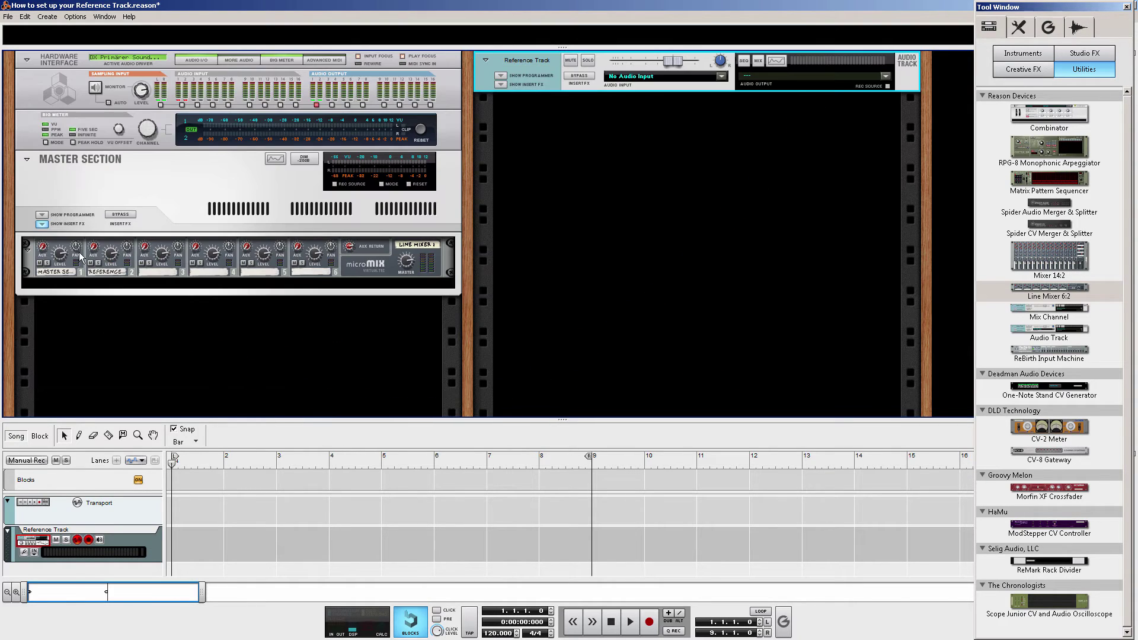
{"action": "key", "text": "Tab"}
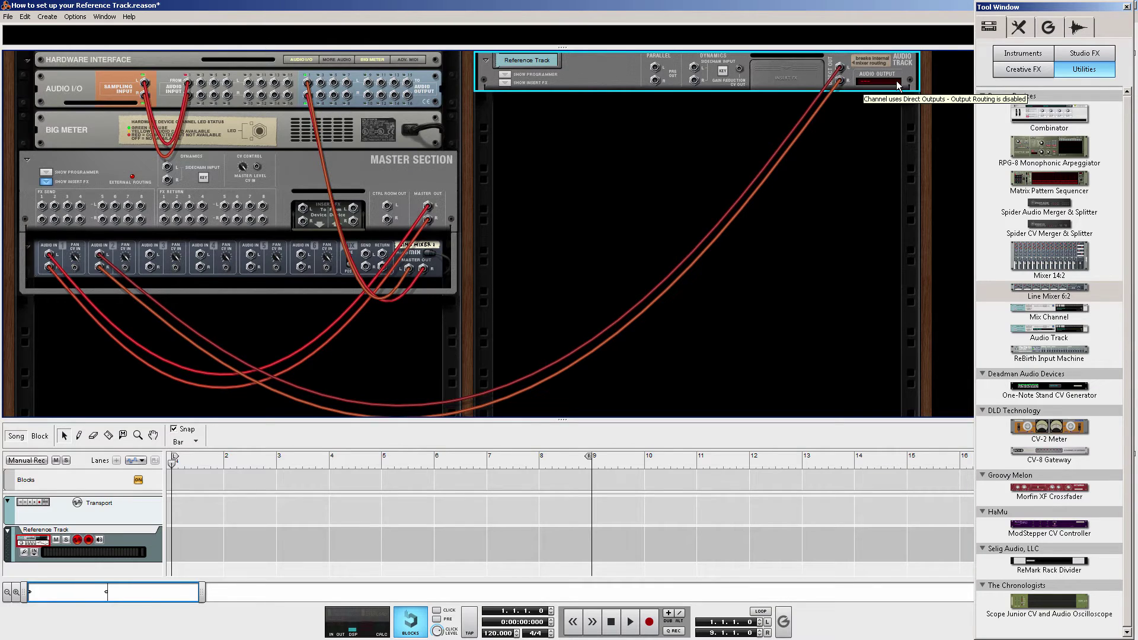
{"action": "key", "text": "Tab"}
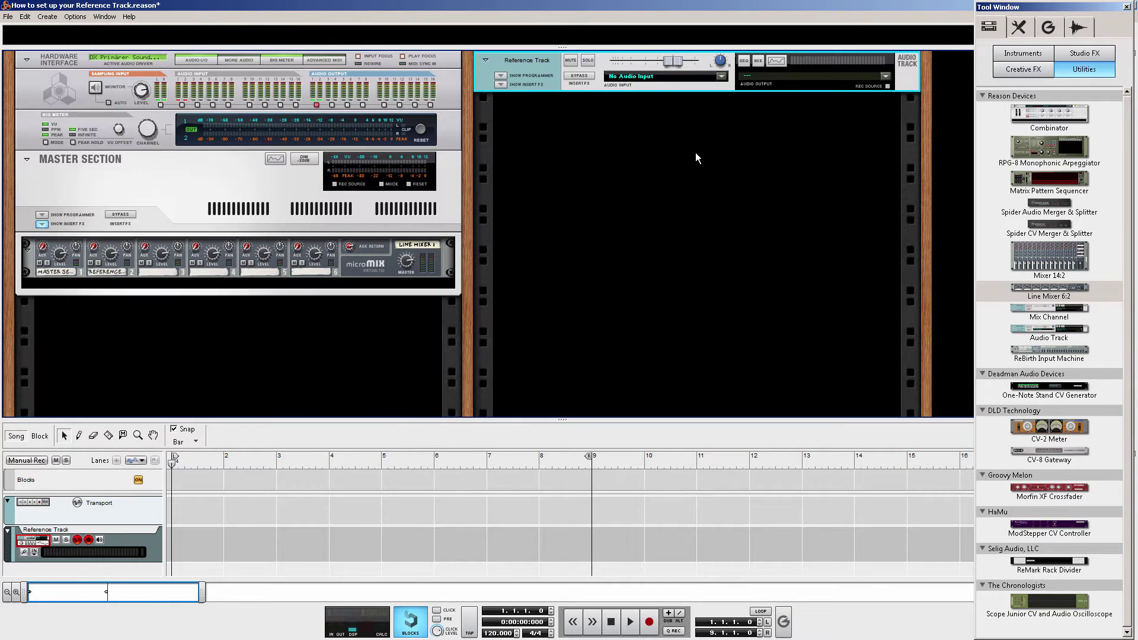
In the master insert programmer, route Button 1 to Line Mixer Channel 2 Solo
{"action": "left_click", "coordinate": [42, 215]}
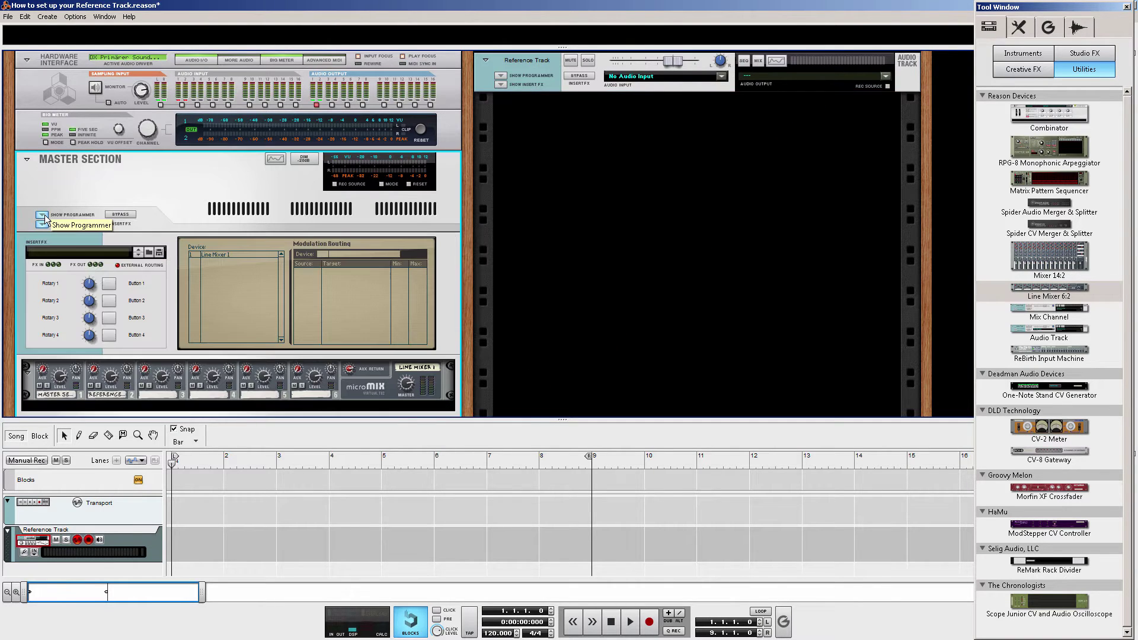
{"action": "left_click", "coordinate": [209, 255]}
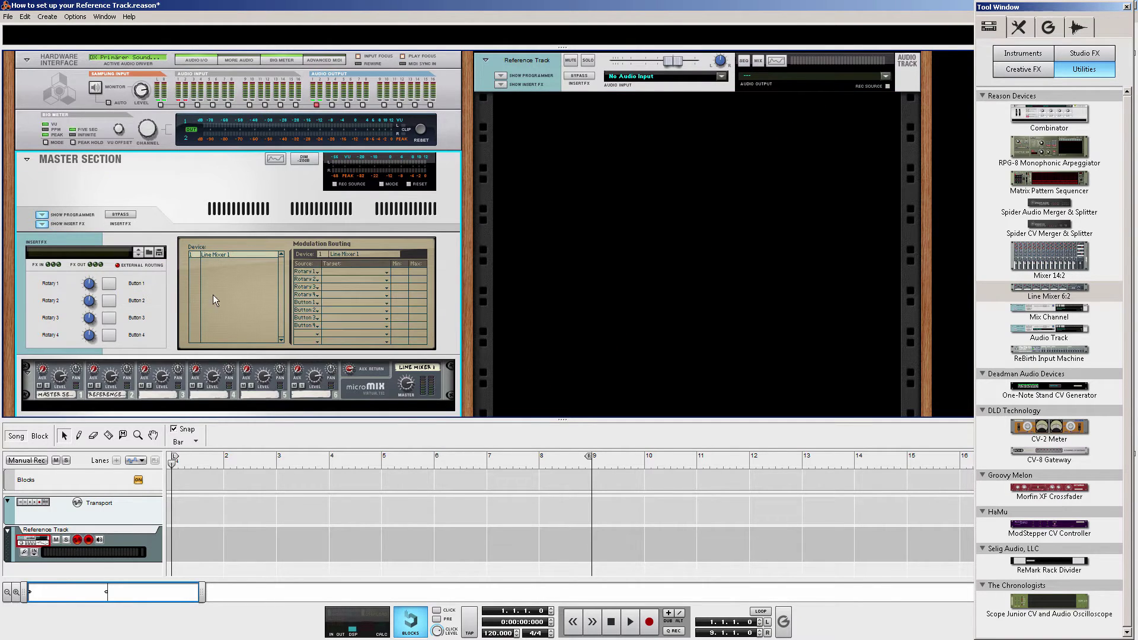
{"action": "left_click", "coordinate": [308, 271]}
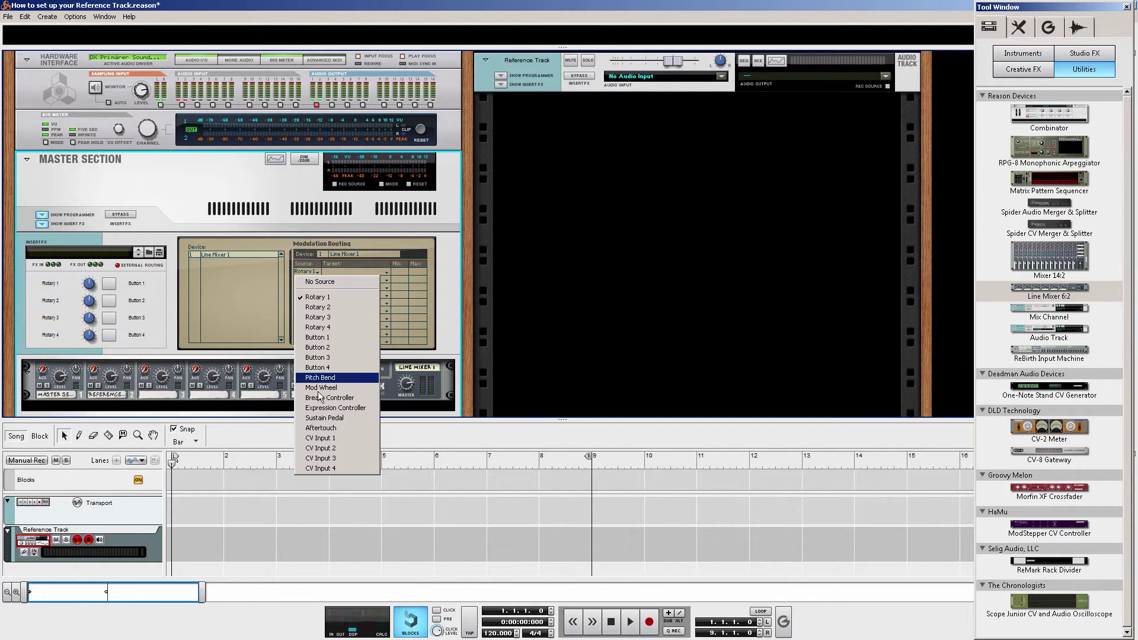
{"action": "left_click", "coordinate": [320, 338]}
{"action": "left_click", "coordinate": [335, 272]}
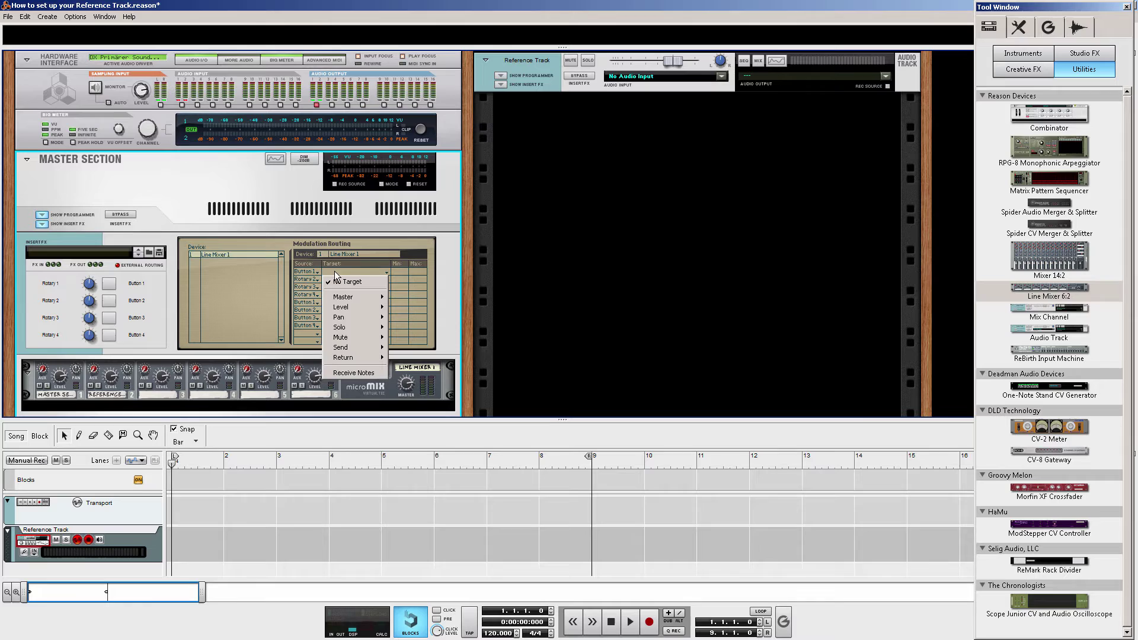
{"action": "mouse_move", "coordinate": [347, 307]}
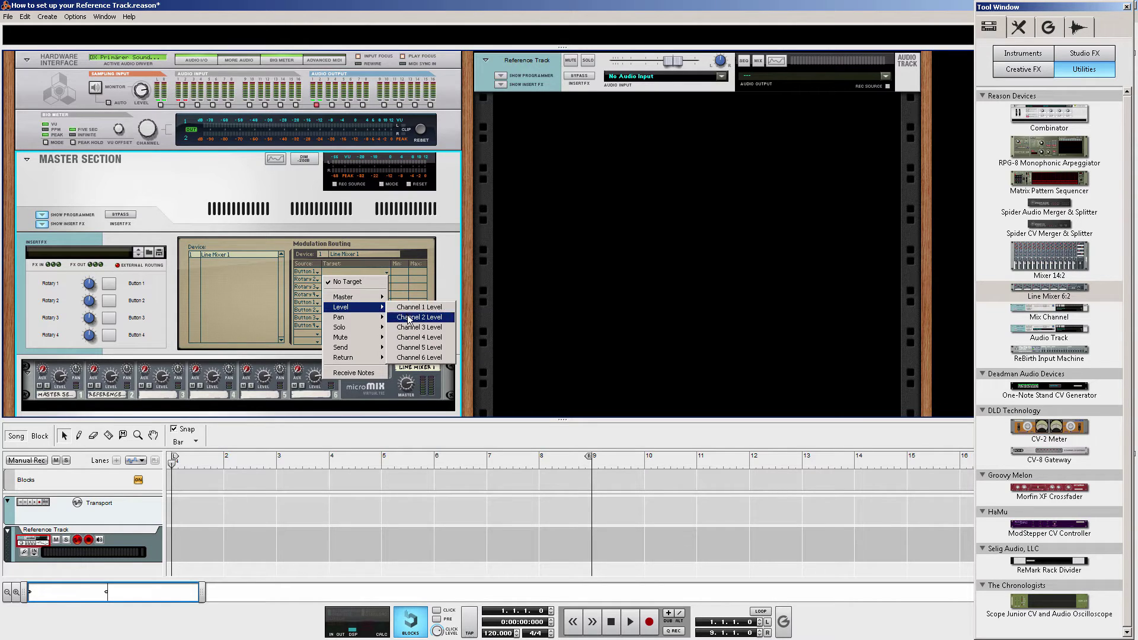
{"action": "left_click", "coordinate": [409, 318]}
{"action": "left_click", "coordinate": [347, 272]}
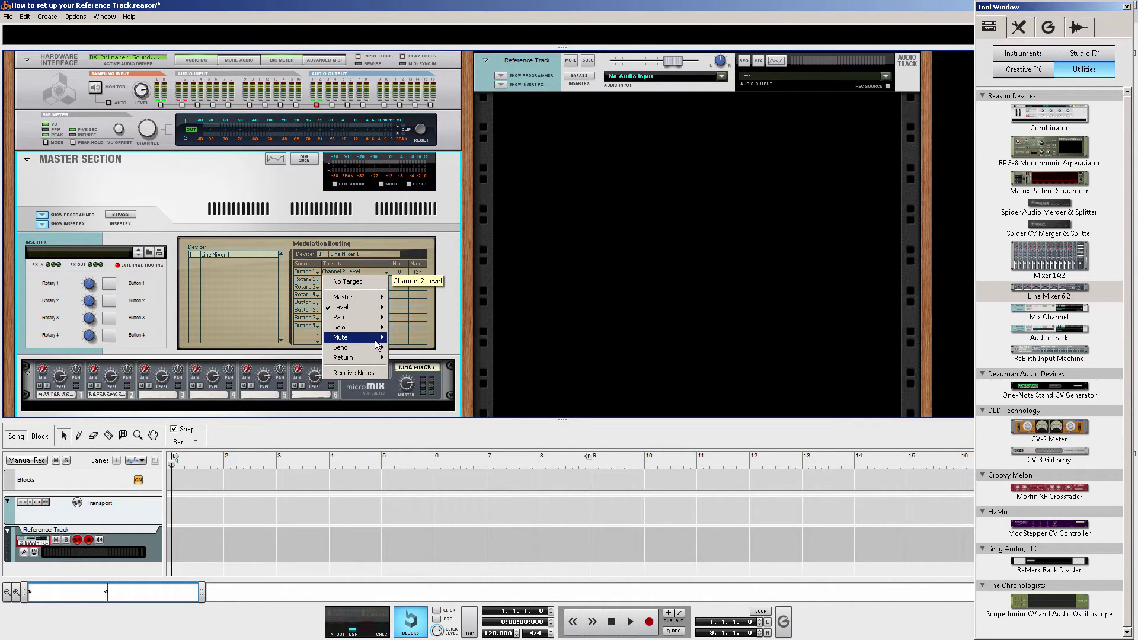
{"action": "left_click", "coordinate": [402, 336]}
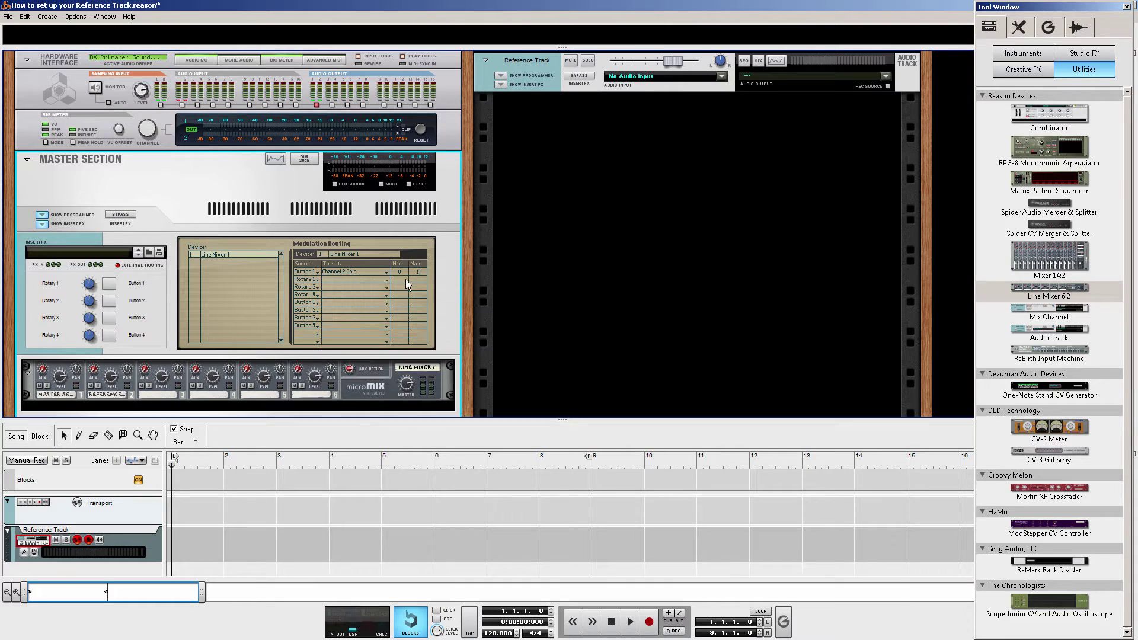
Add a second routing from Button 1 to Channel 2 Mute
{"action": "left_click", "coordinate": [379, 281]}
{"action": "left_click", "coordinate": [312, 279]}
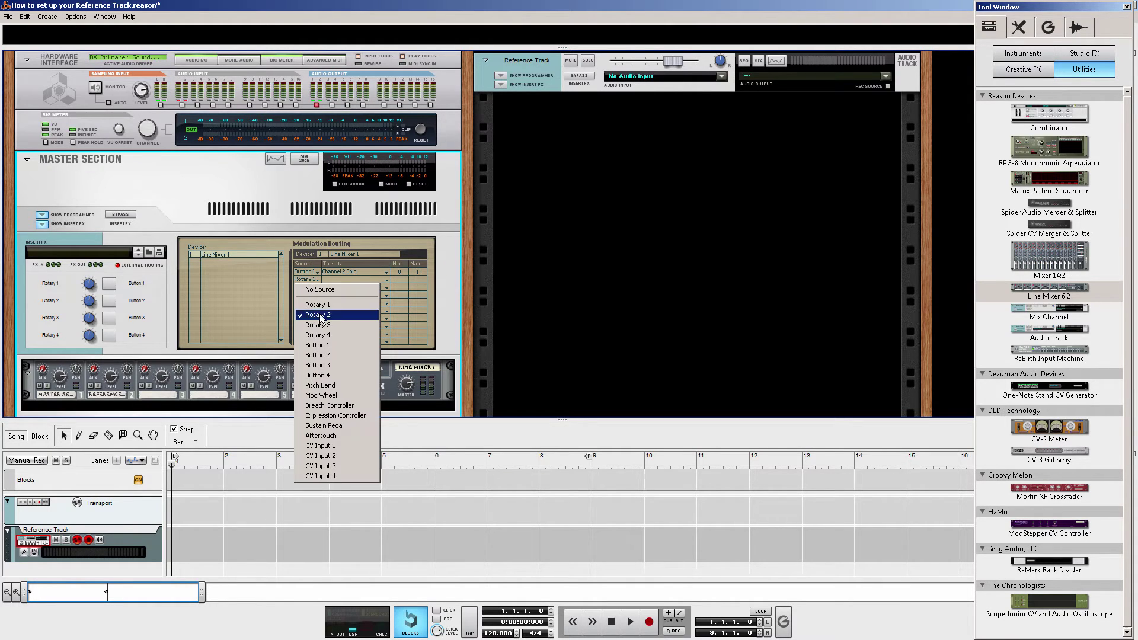
{"action": "left_click", "coordinate": [327, 345]}
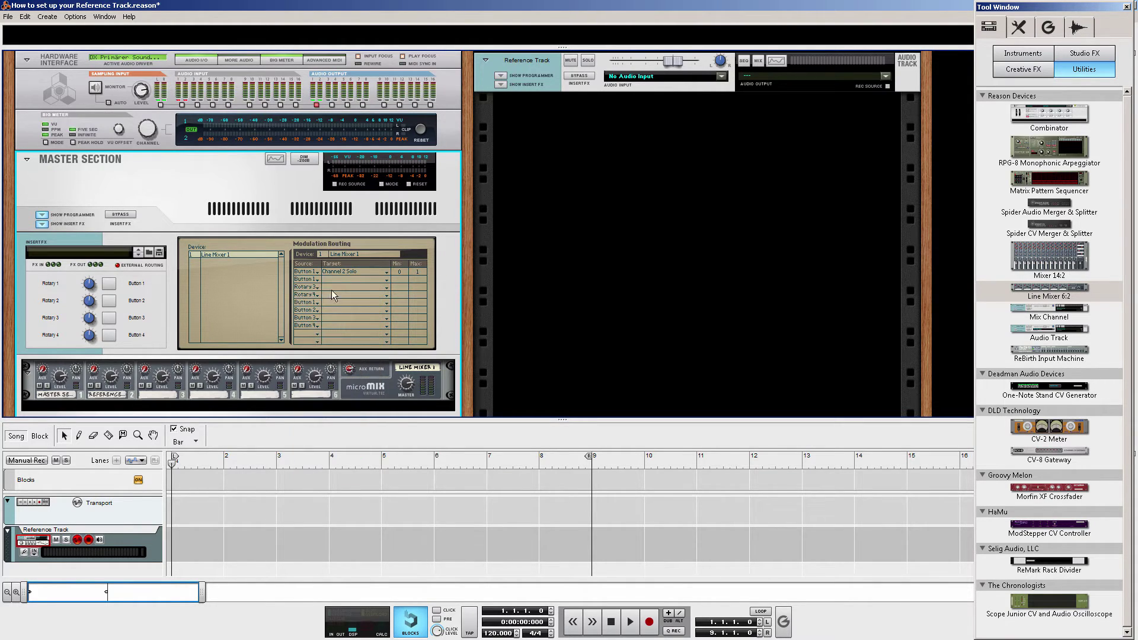
{"action": "left_click", "coordinate": [340, 277]}
{"action": "mouse_move", "coordinate": [355, 348]}
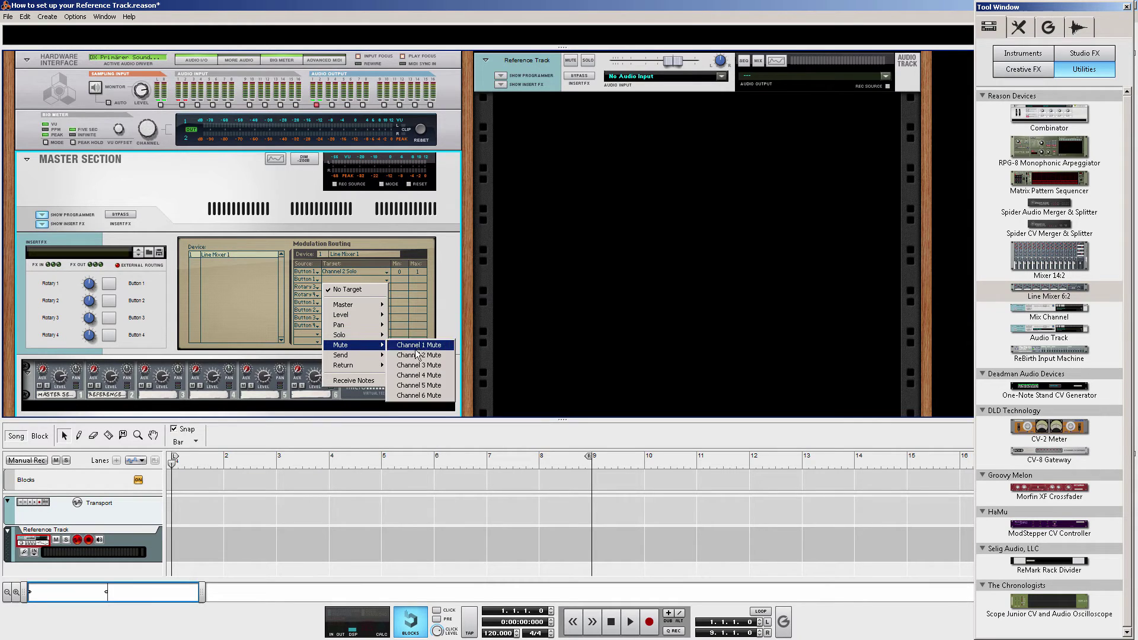
{"action": "left_click", "coordinate": [418, 345]}
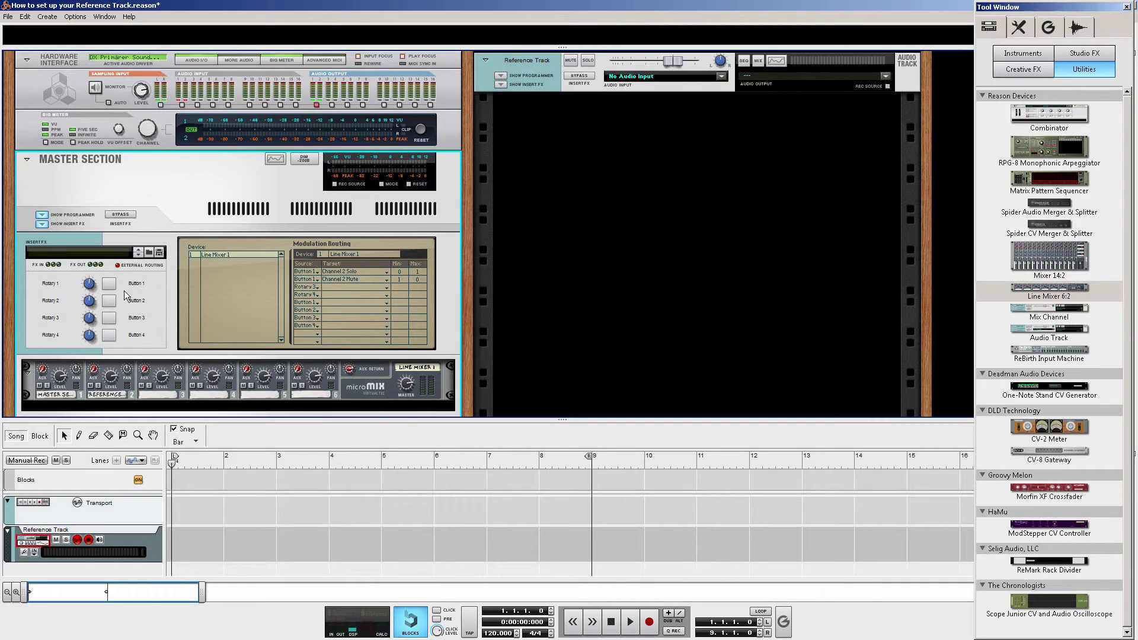
Label the first button 'Reference' and test it on channel 2
{"action": "double_click", "coordinate": [145, 283]}
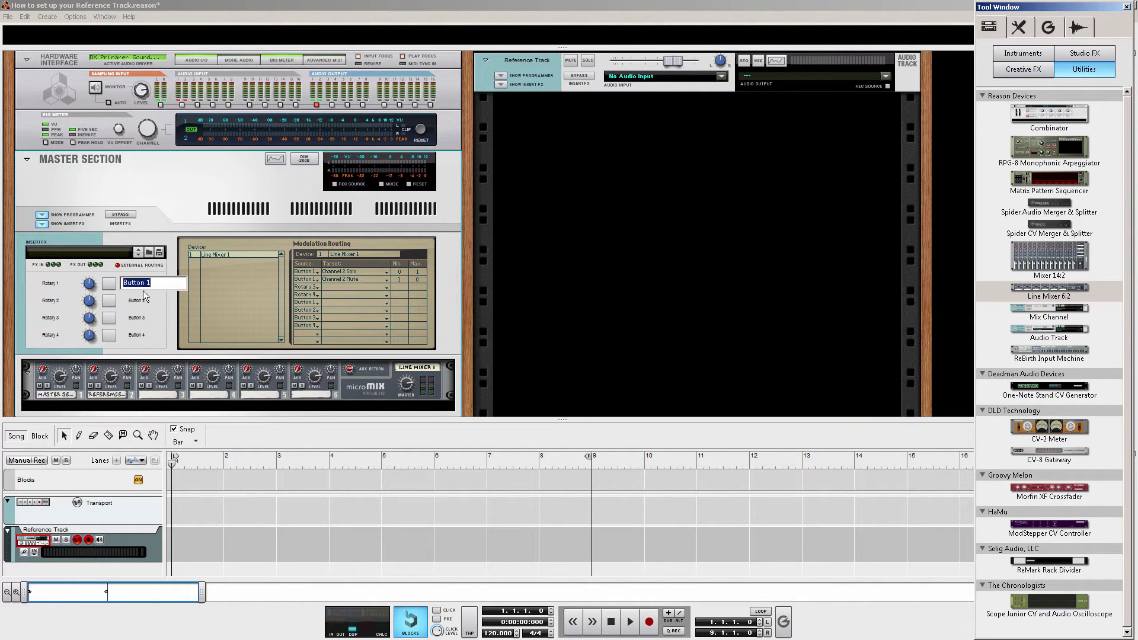
{"action": "type", "text": "Reference"}
{"action": "key", "text": "Return"}
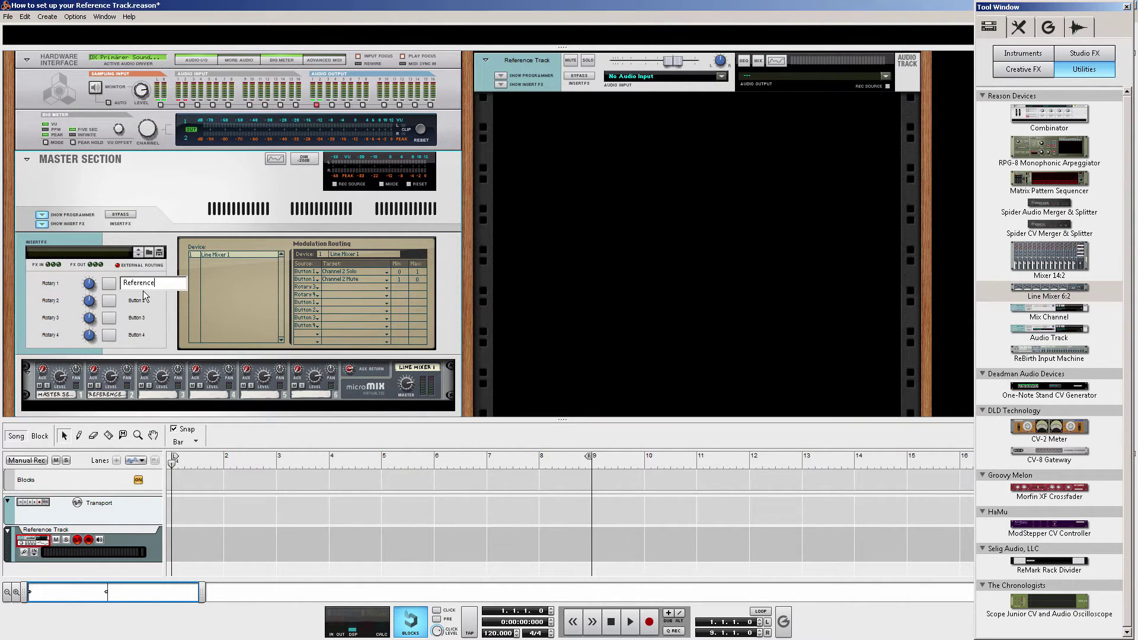
{"action": "left_click", "coordinate": [110, 286]}
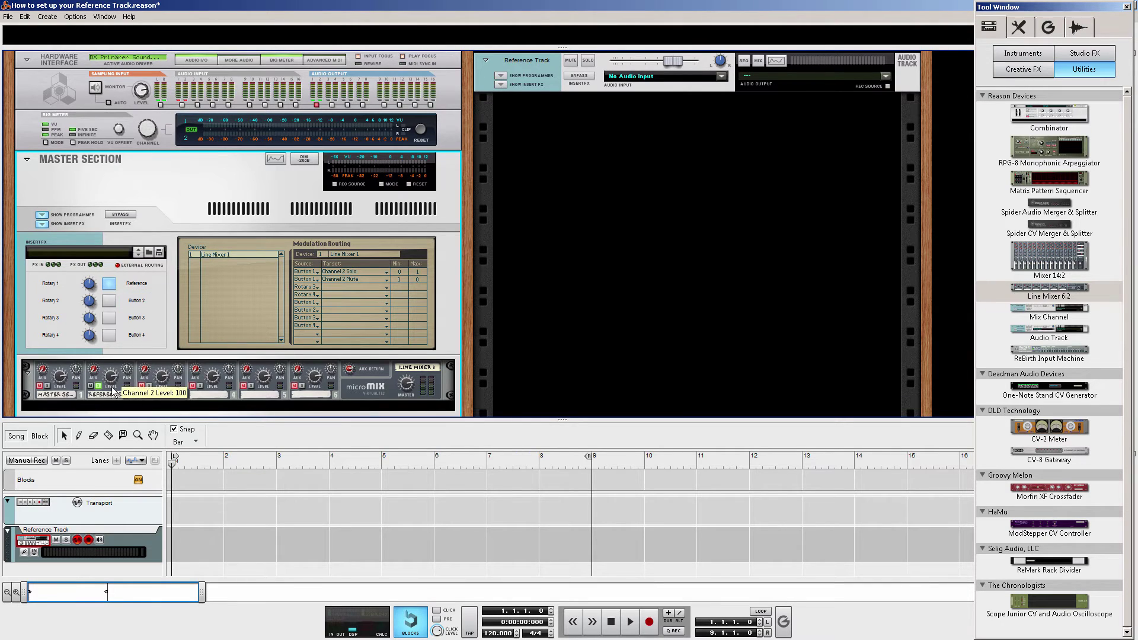
{"action": "left_click", "coordinate": [108, 288]}
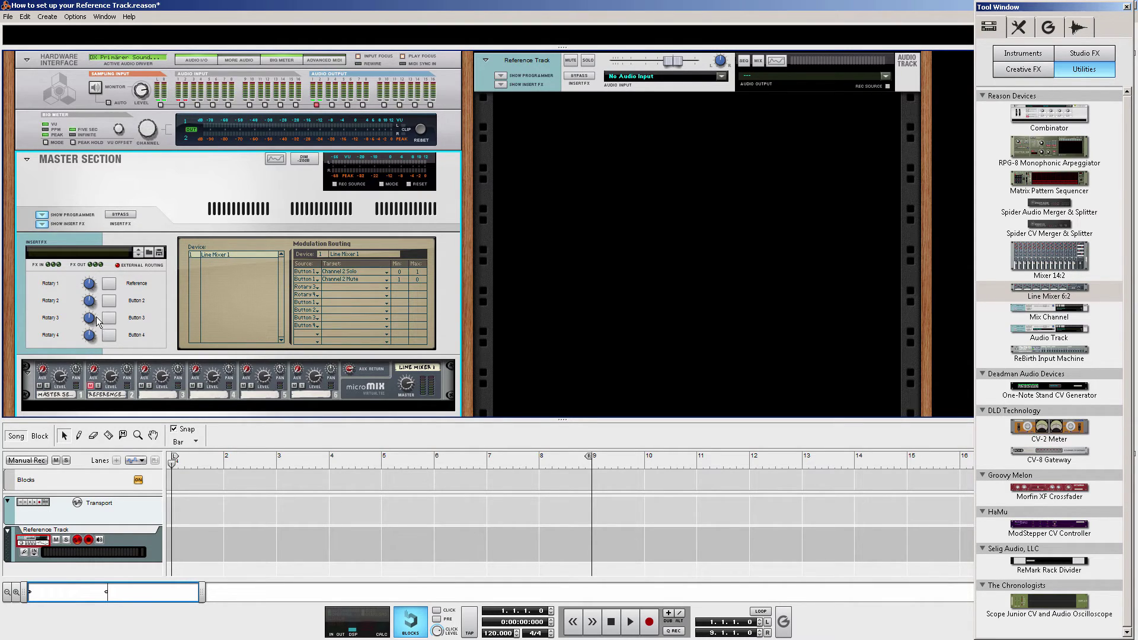
Label the second button 'DIM'
{"action": "double_click", "coordinate": [131, 303]}
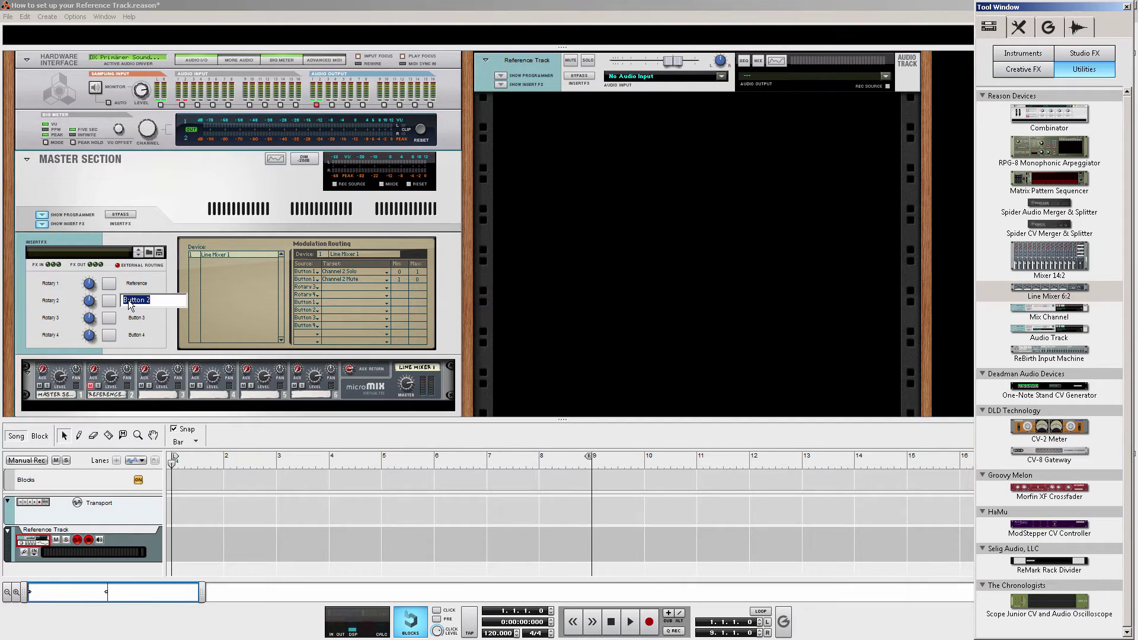
{"action": "type", "text": "DD"}
{"action": "type", "text": "DIM"}
{"action": "key", "text": "Return"}
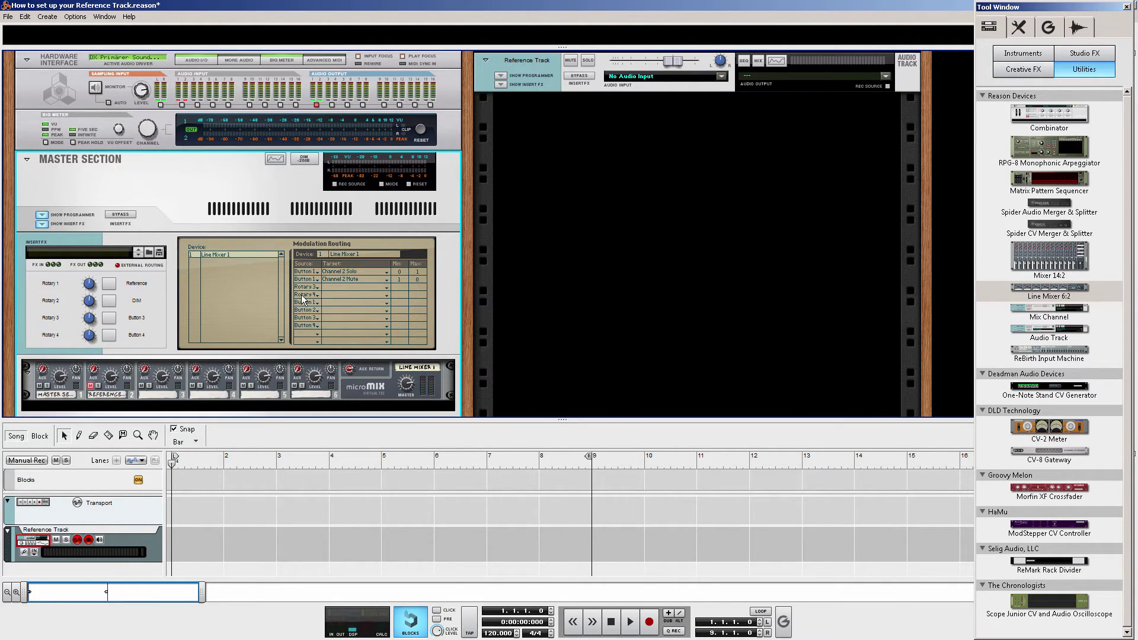
{"action": "left_click", "coordinate": [318, 288]}
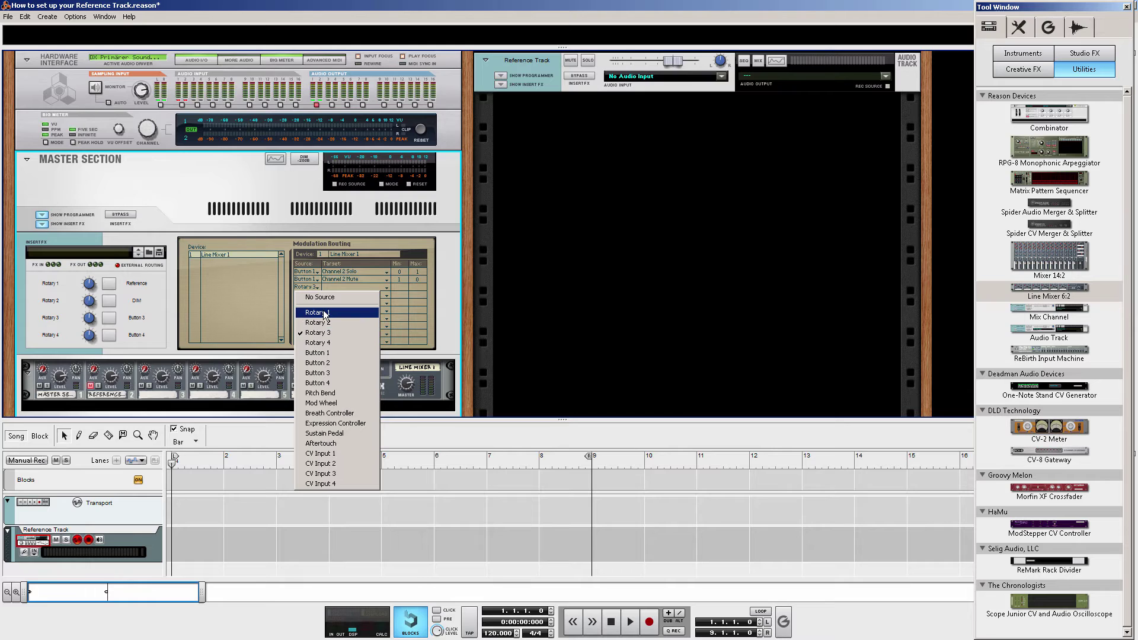
Route Button 2 to Channel 2 Level in the third row, with Min 100 and Max 30
{"action": "left_click", "coordinate": [330, 363]}
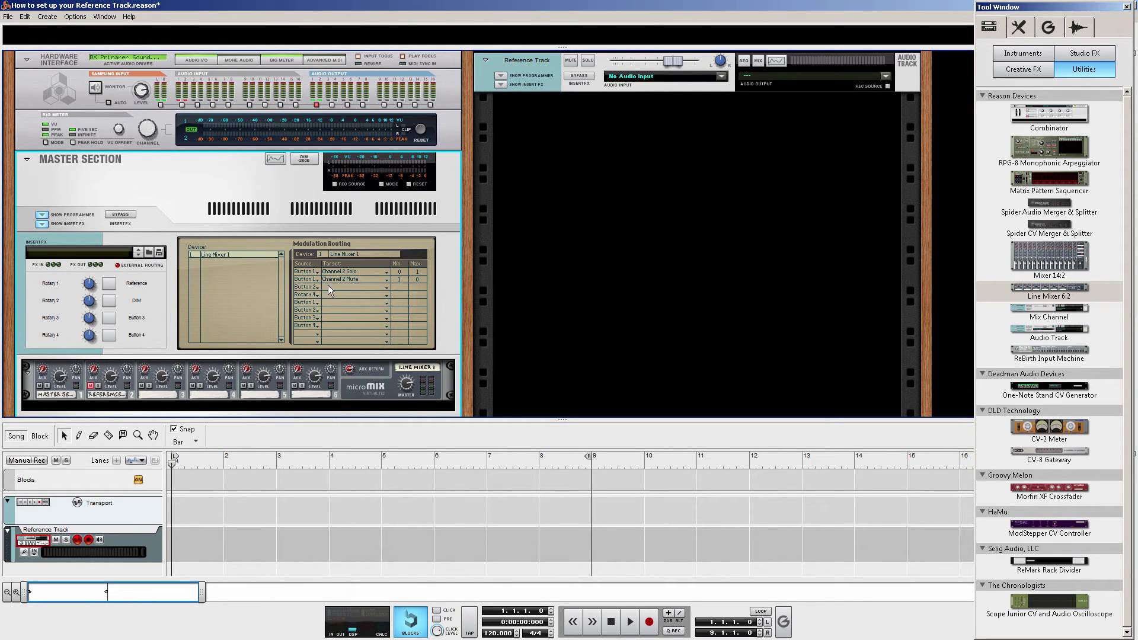
{"action": "left_click", "coordinate": [328, 286]}
{"action": "mouse_move", "coordinate": [353, 321]}
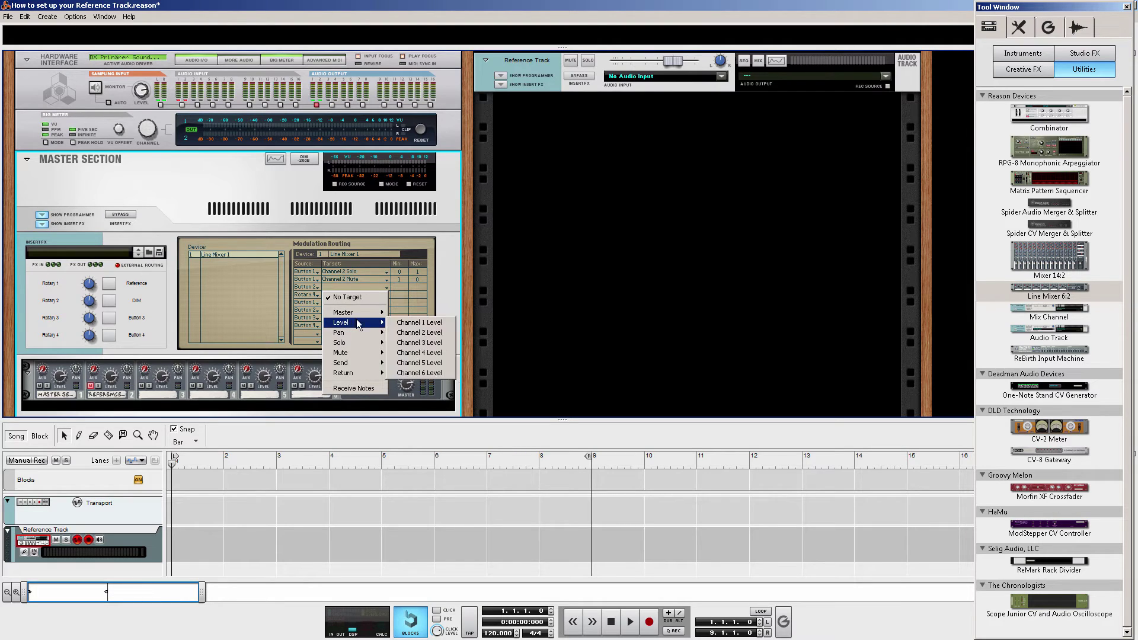
{"action": "left_click", "coordinate": [400, 332]}
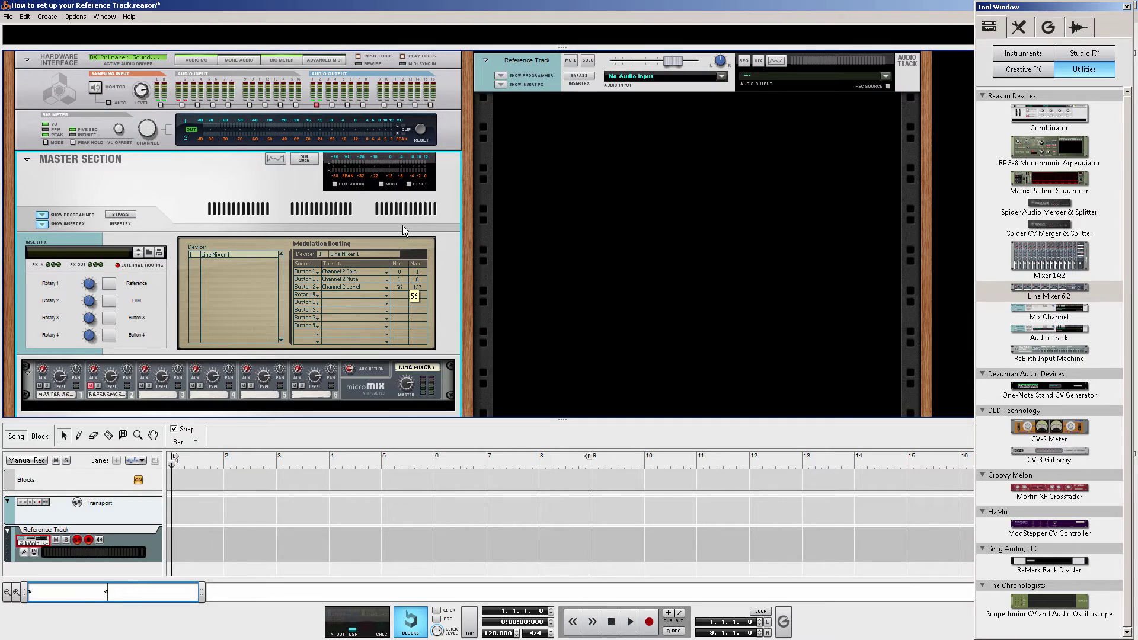
{"action": "left_click_drag", "start_coordinate": [402, 184], "coordinate": [402, 190]}
{"action": "left_click_drag", "start_coordinate": [416, 338], "coordinate": [418, 403]}
Toggle DIM on and off to hear channel 2's level drop
{"action": "left_click", "coordinate": [108, 302]}
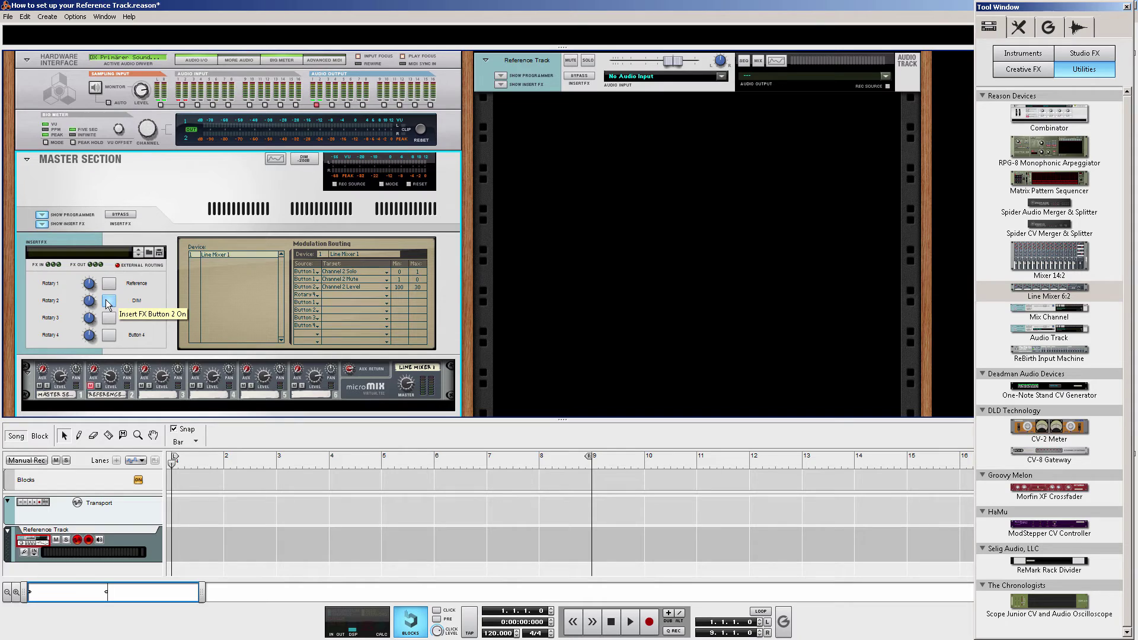
{"action": "left_click", "coordinate": [108, 303]}
{"action": "left_click", "coordinate": [108, 302]}
{"action": "left_click", "coordinate": [108, 302]}
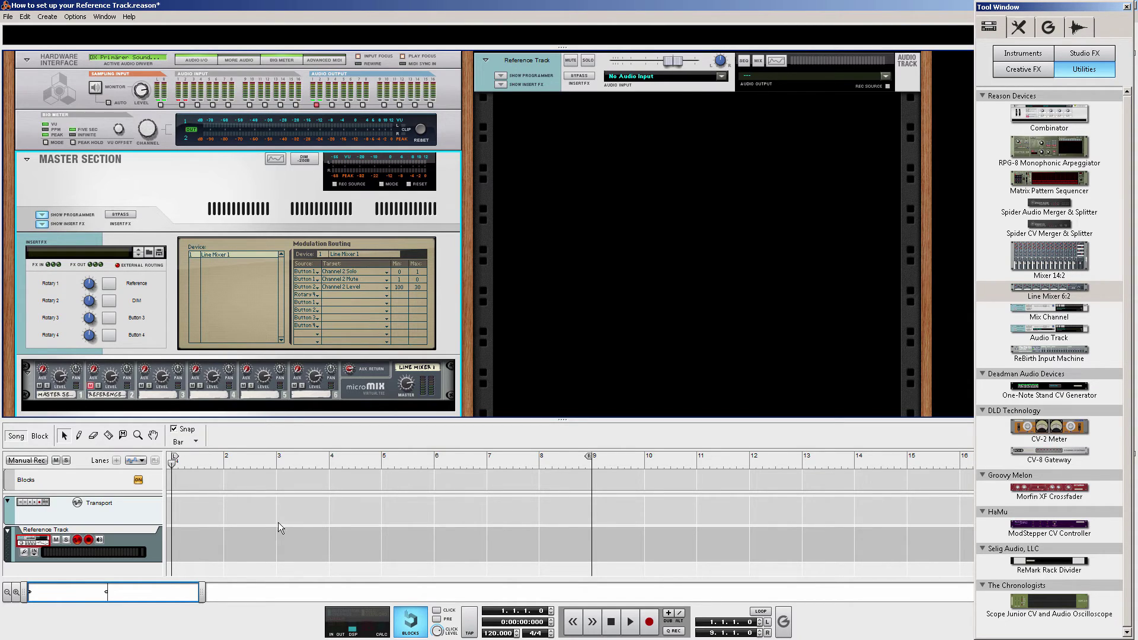
{"action": "left_click", "coordinate": [154, 536]}
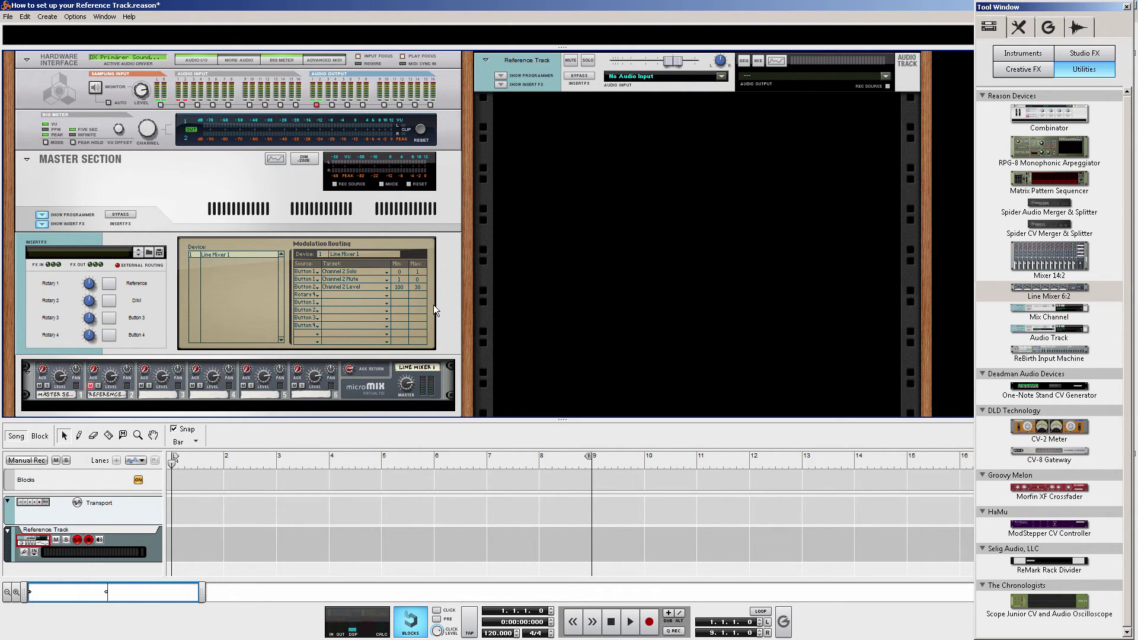
{"action": "left_click", "coordinate": [8, 17]}
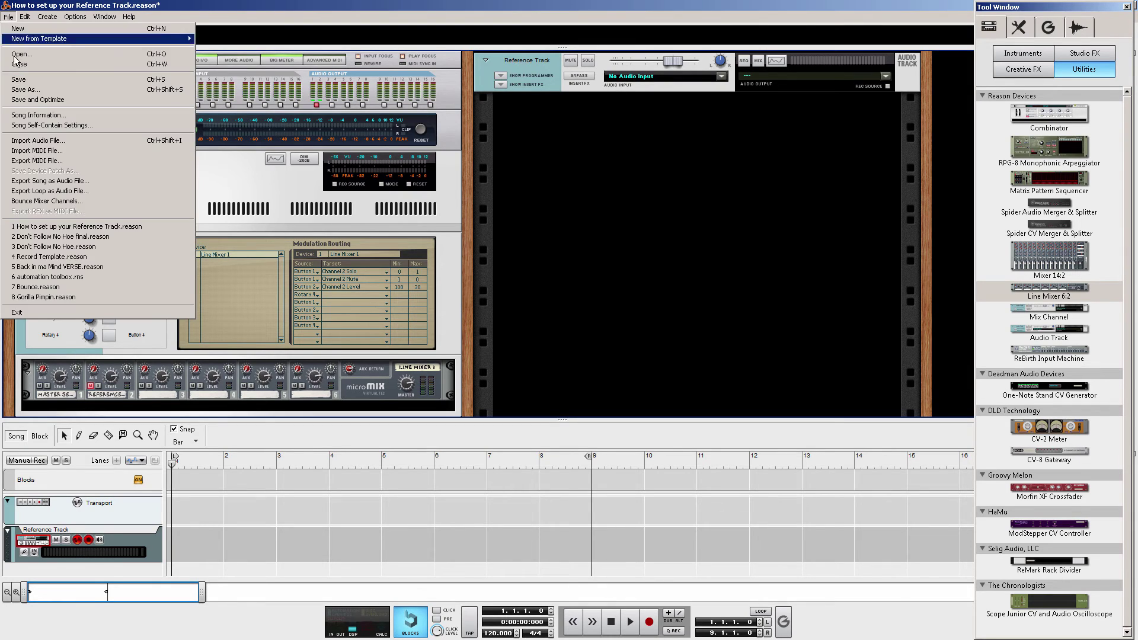
{"action": "left_click", "coordinate": [705, 186]}
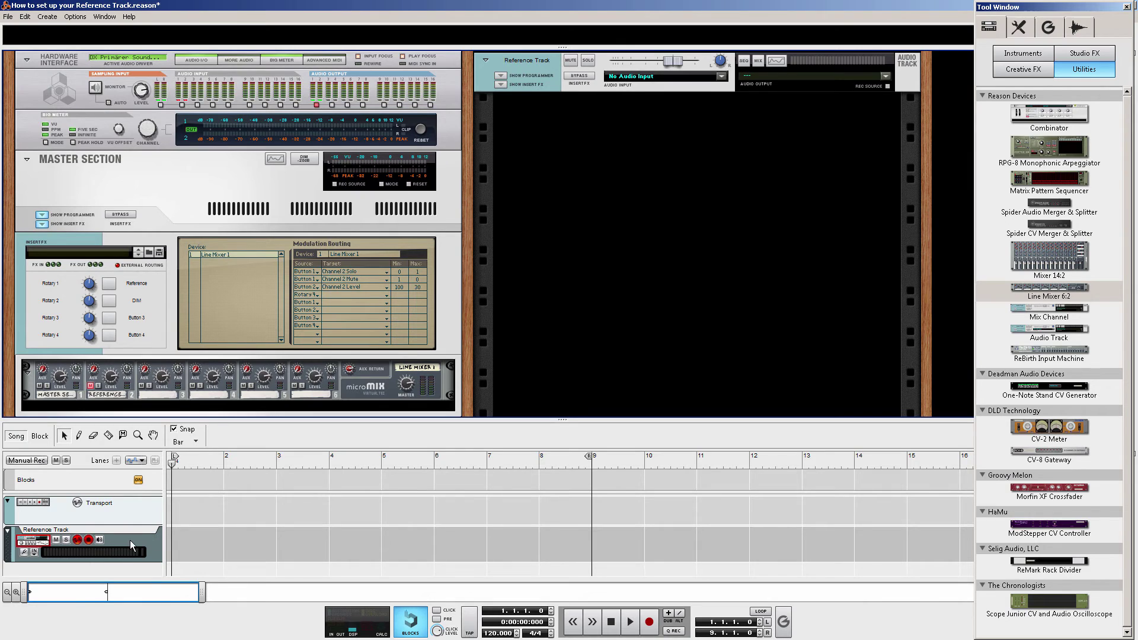
{"action": "left_click", "coordinate": [150, 538]}
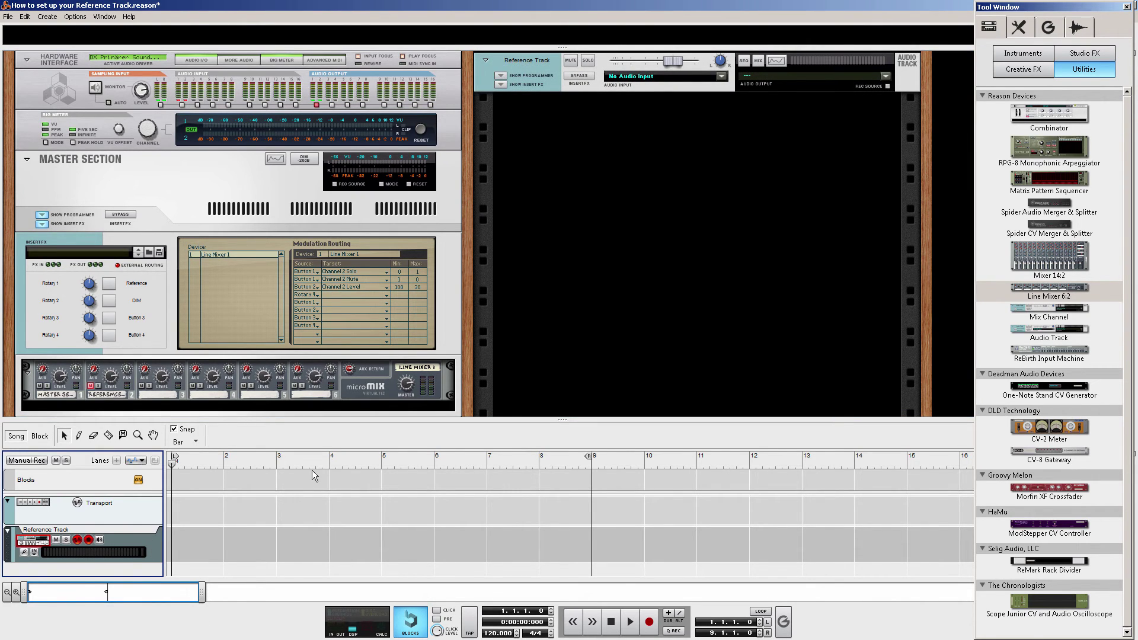
Import the MP3 '01 - Snoop x Daz - Pop Pop Bang' onto the Reference Track
{"action": "key", "text": "ctrl+i"}
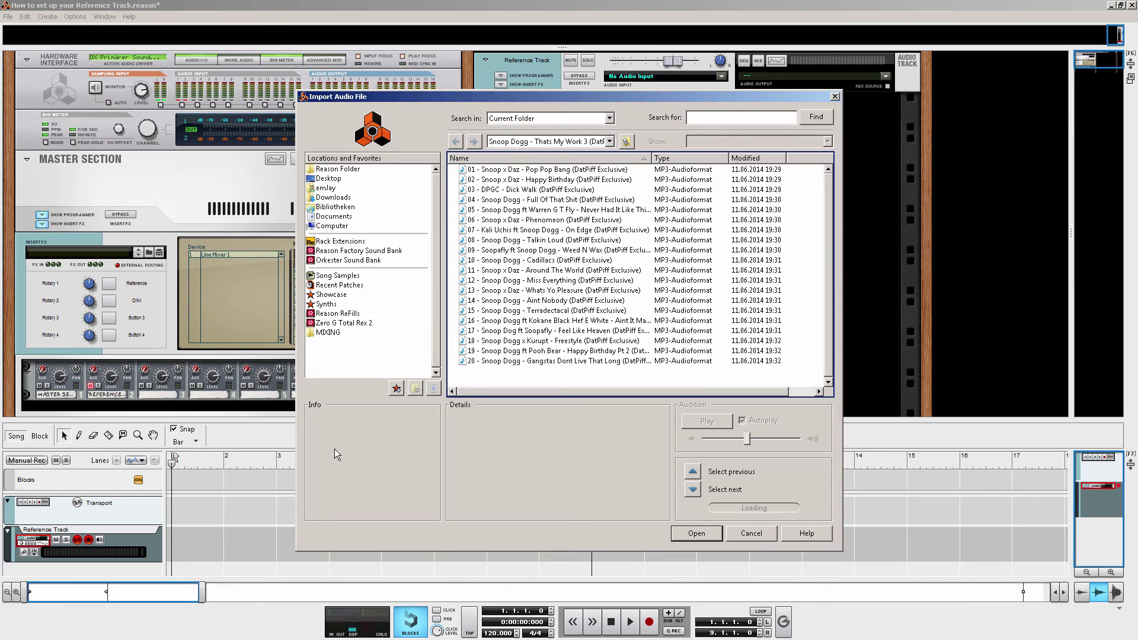
{"action": "left_click", "coordinate": [550, 171]}
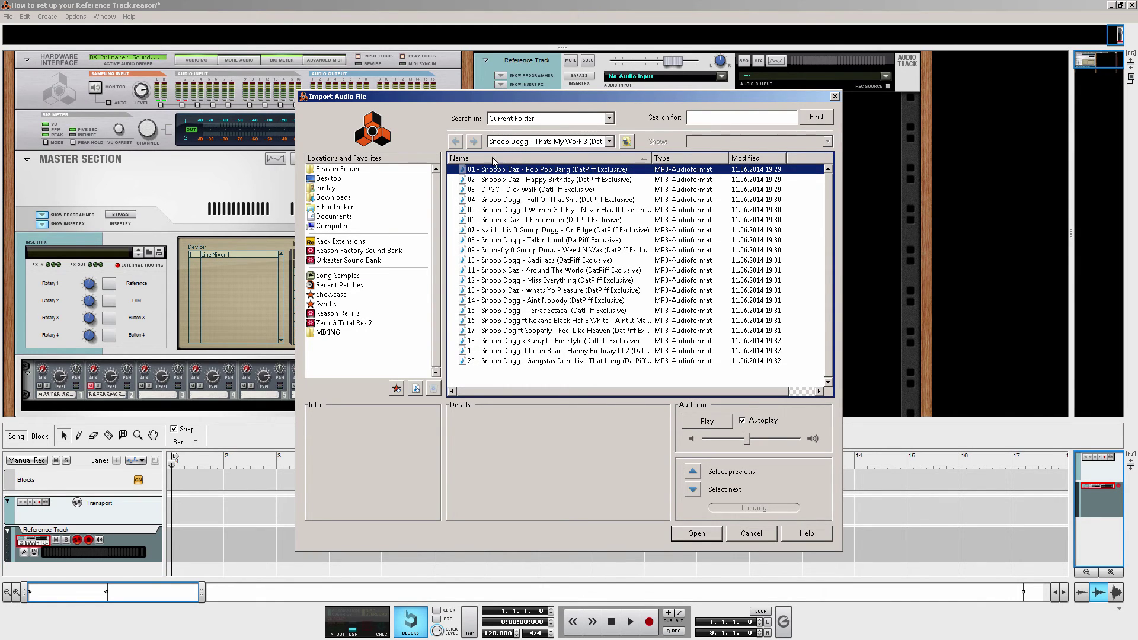
{"action": "left_click", "coordinate": [687, 533]}
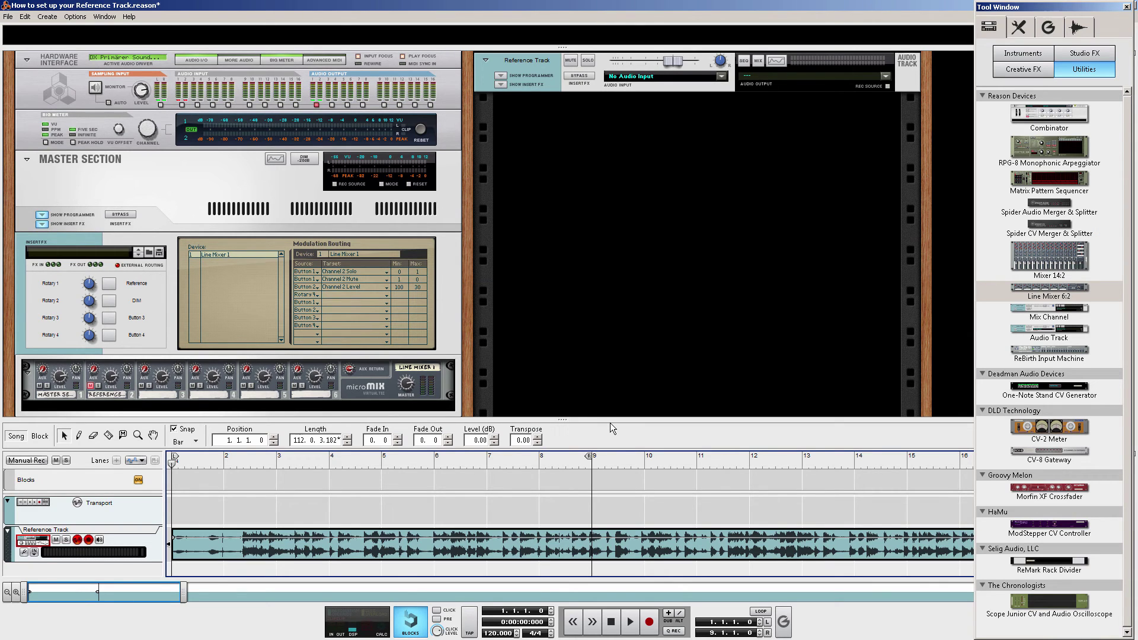
During playback switch DIM on, toggle Reference on and off, then stop
{"action": "key", "text": "space"}
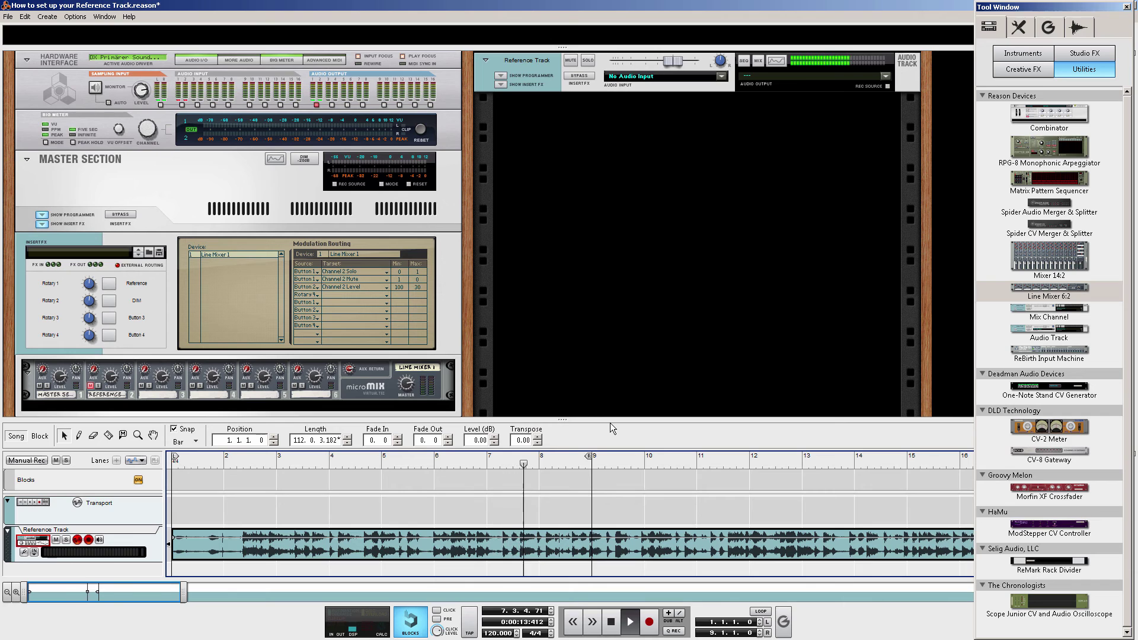
{"action": "left_click", "coordinate": [110, 301]}
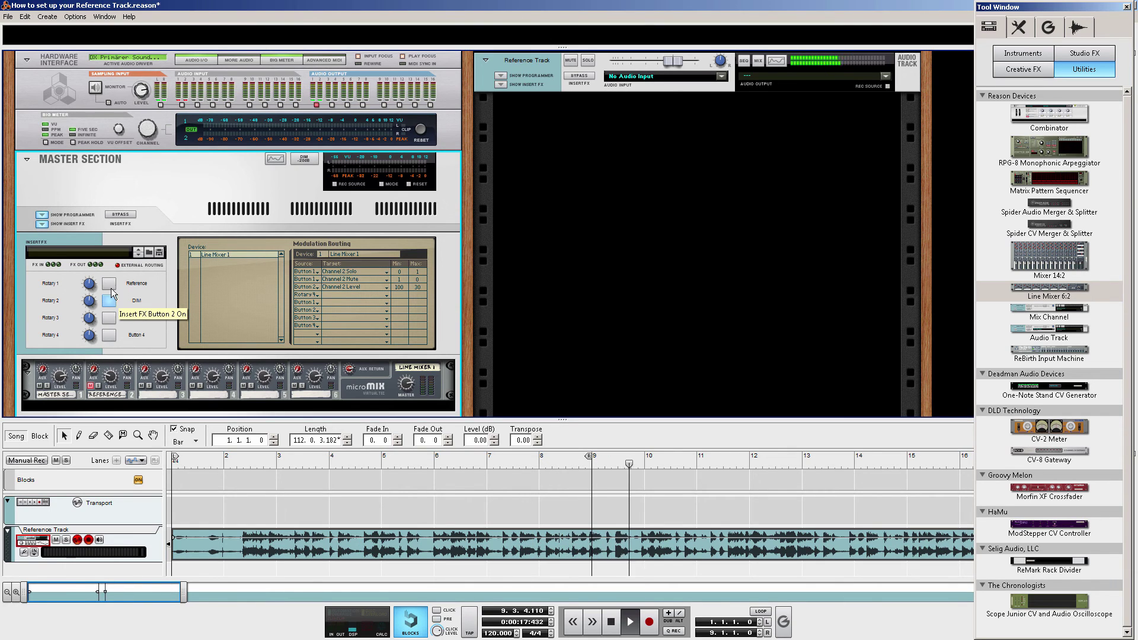
{"action": "left_click", "coordinate": [110, 284]}
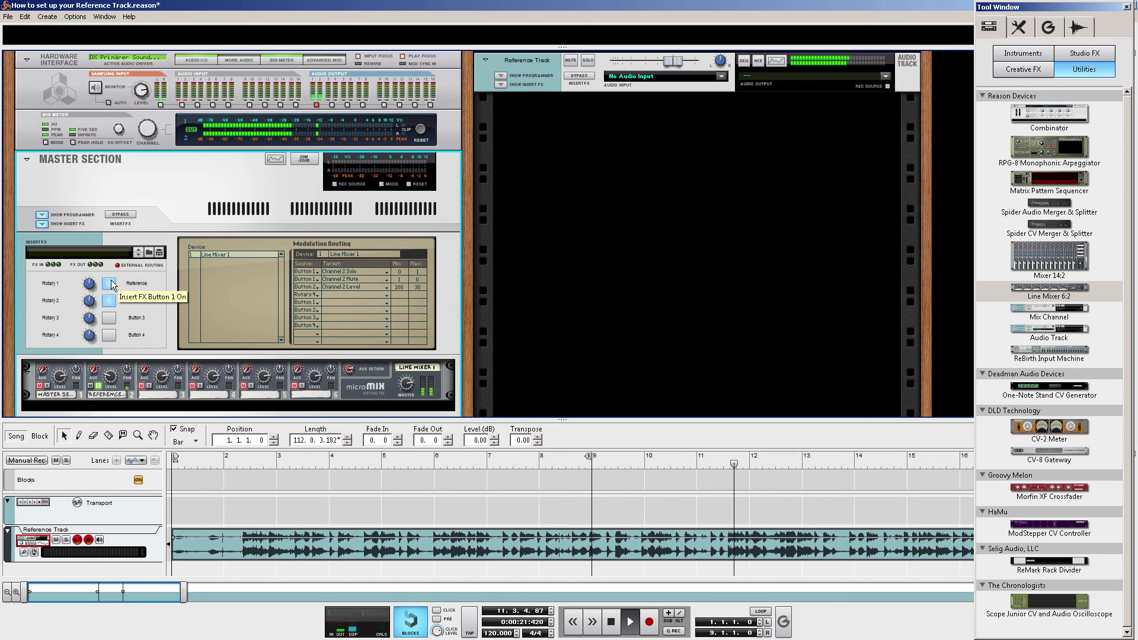
{"action": "left_click", "coordinate": [110, 283]}
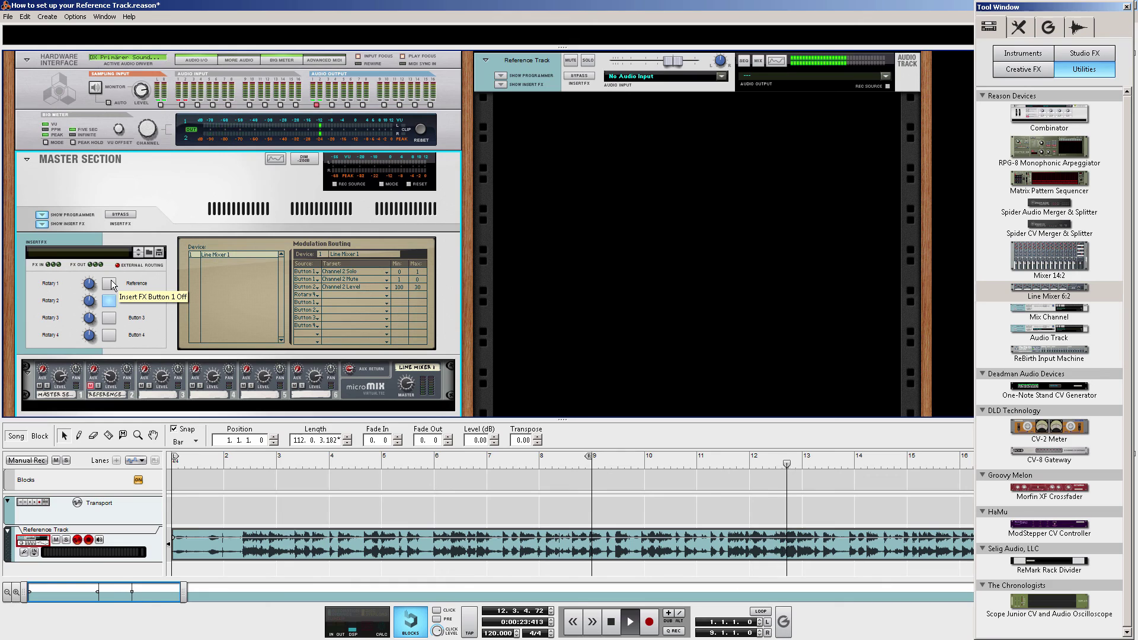
{"action": "key", "text": "space"}
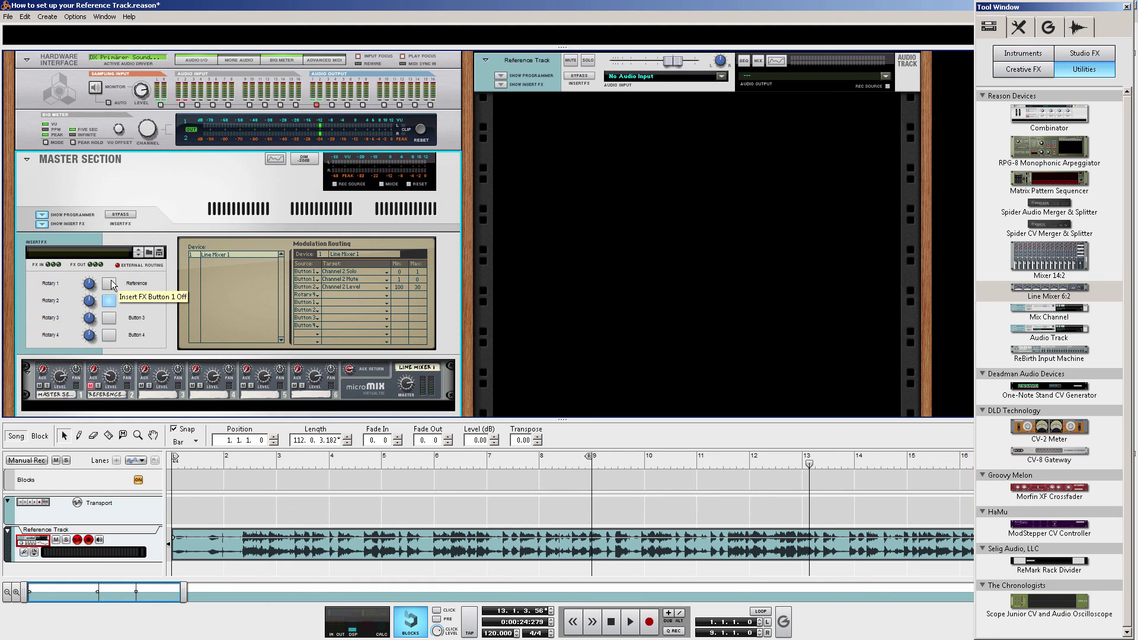